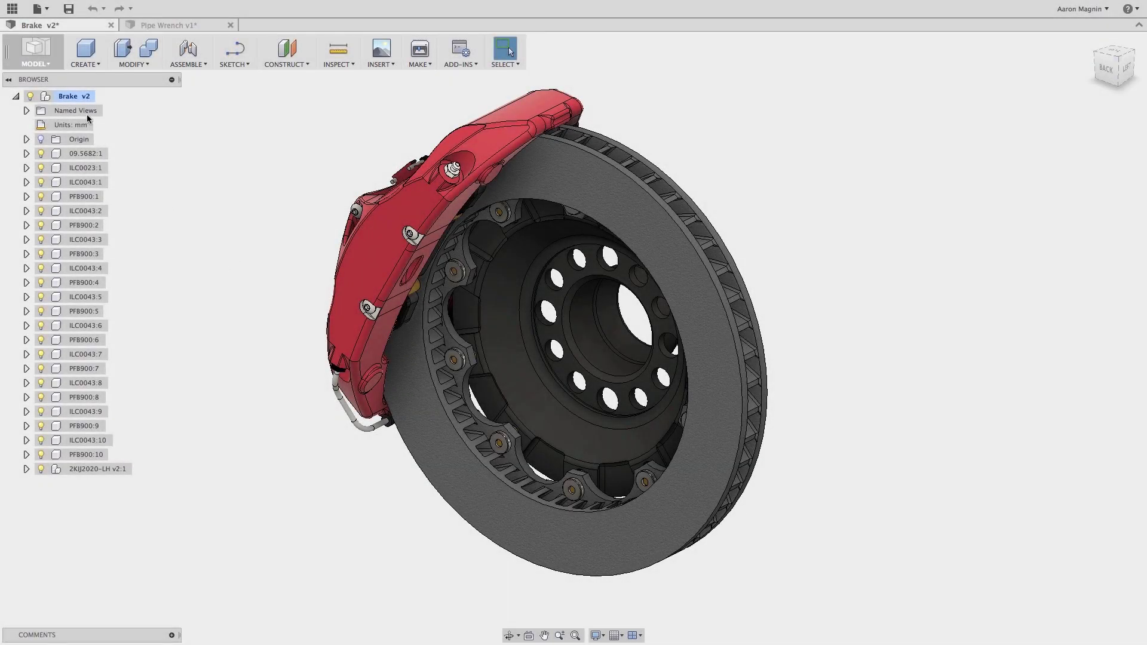
# Switch to the Simulation workspace and create a new Thermal study for the brake
pyautogui.click(51, 66)
pyautogui.click(42, 202)
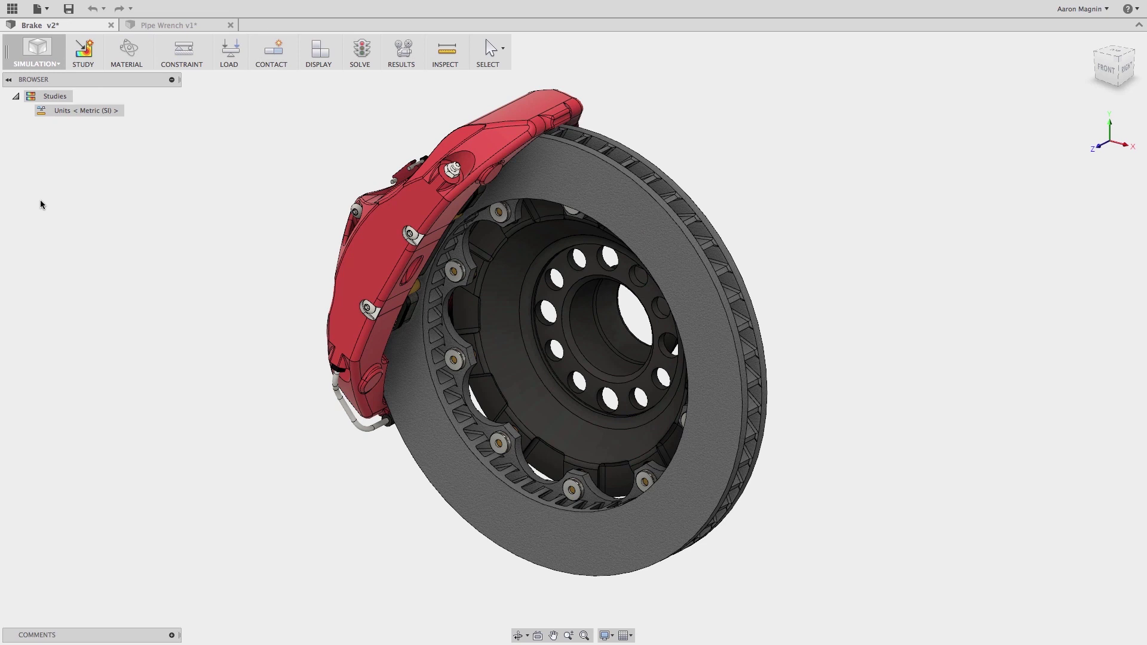
pyautogui.click(81, 55)
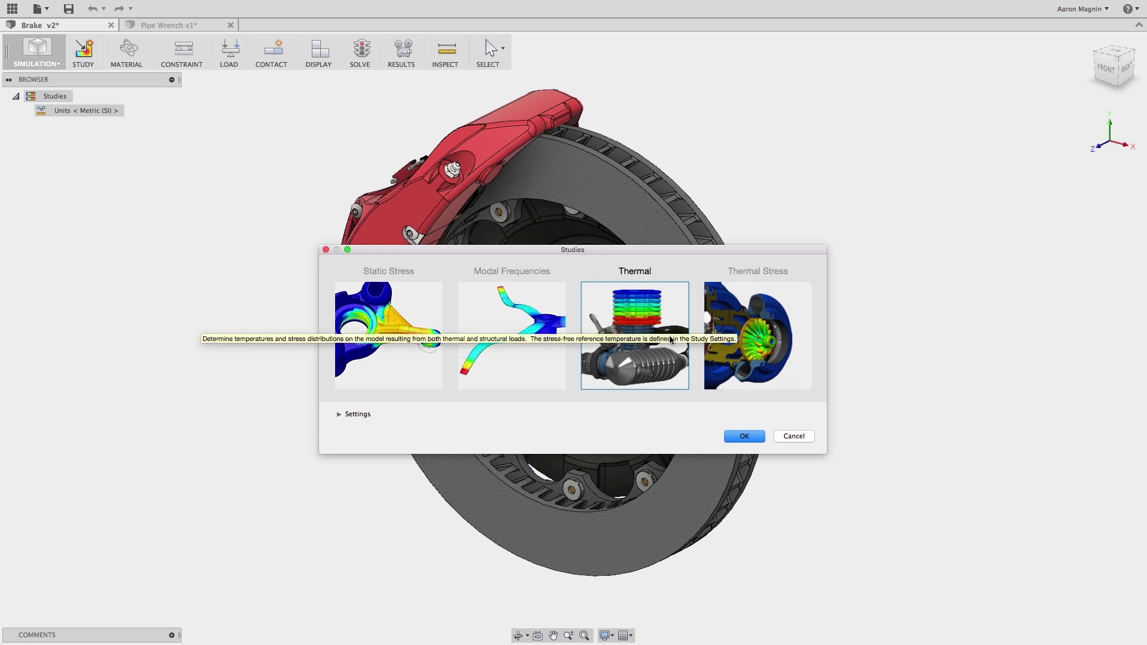
pyautogui.click(744, 437)
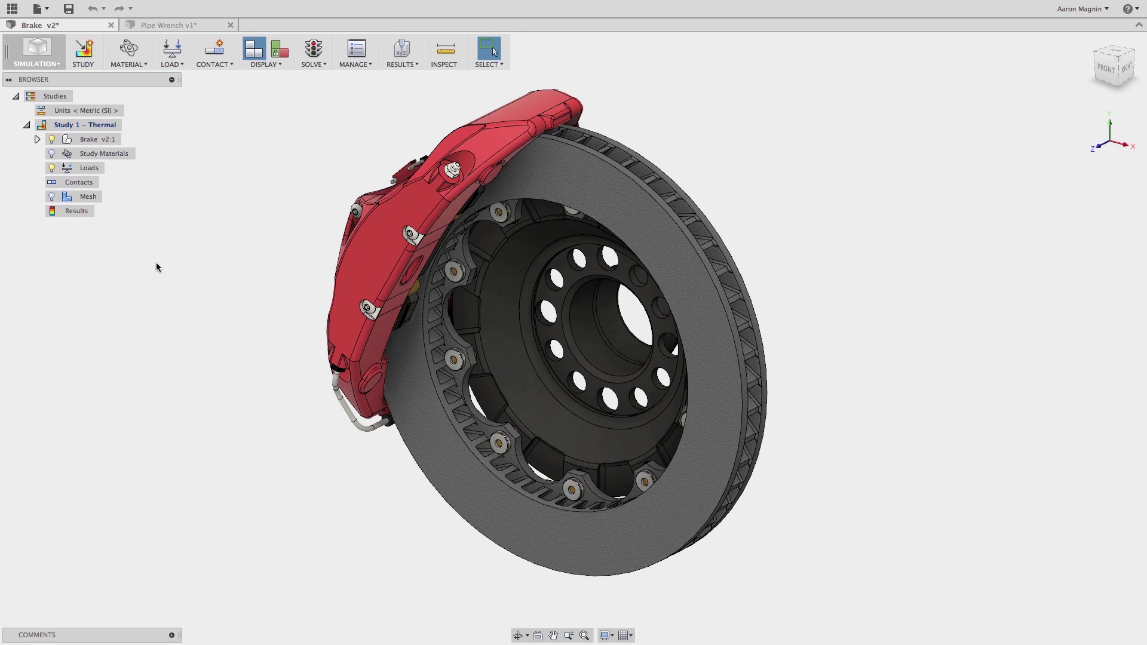
# Check the Contacts context menu, then list the available thermal load types
pyautogui.moveTo(99, 157)
pyautogui.rightClick(91, 184)
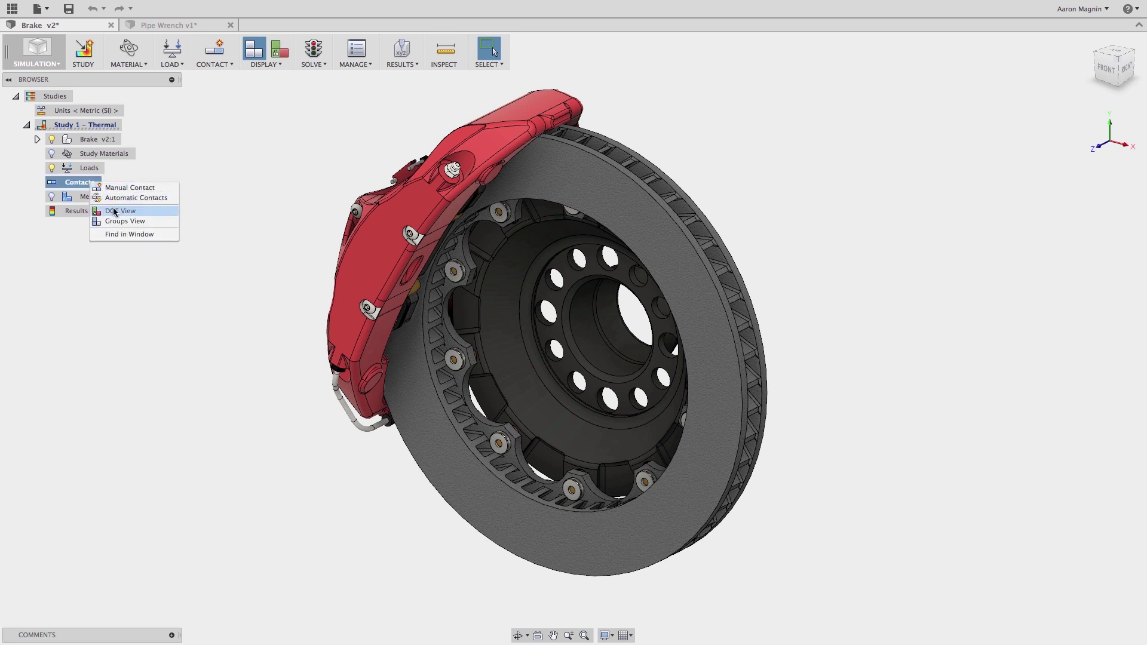
pyautogui.click(225, 199)
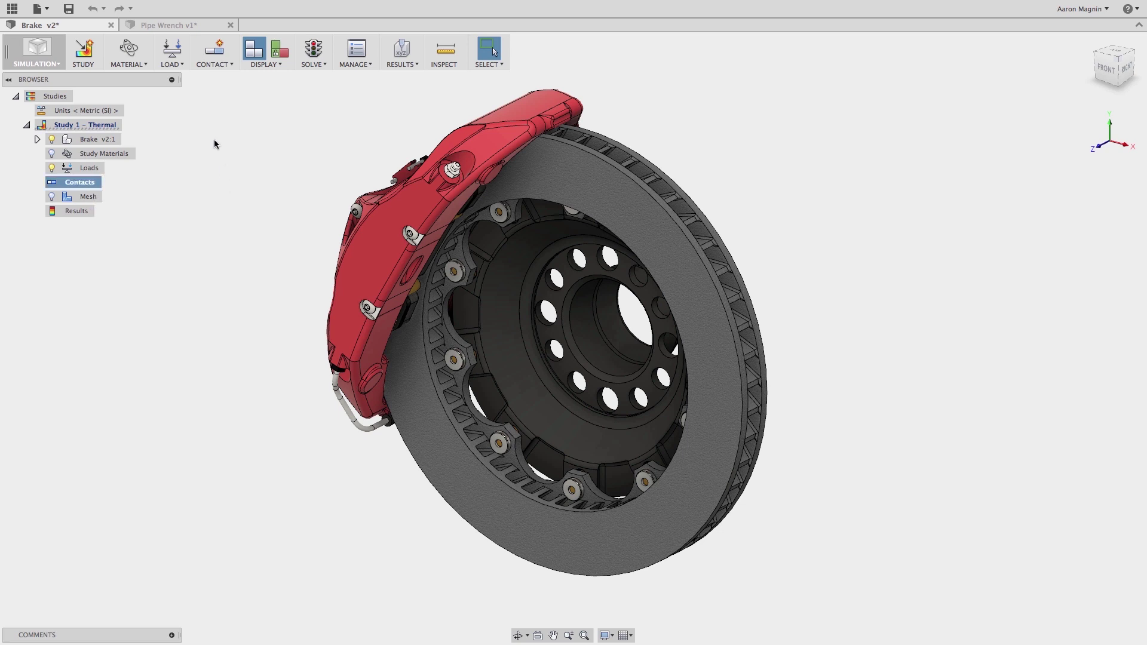
pyautogui.click(173, 59)
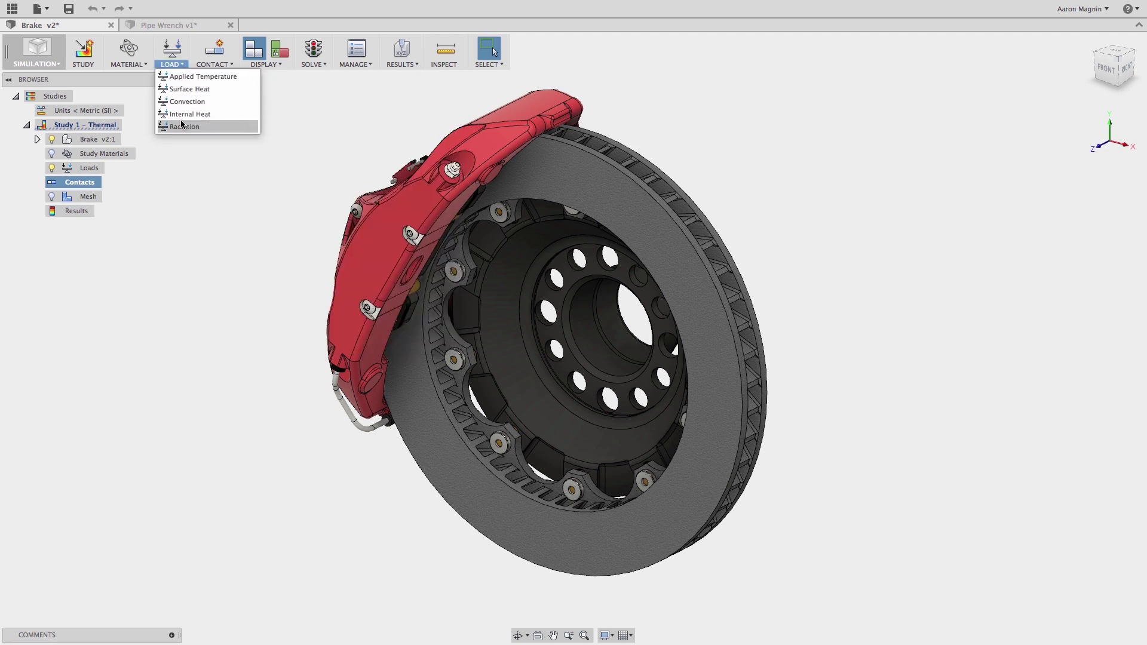
# Apply a 400 W Surface Heat load to the disc's front and opposite braking faces
pyautogui.click(188, 91)
pyautogui.click(616, 158)
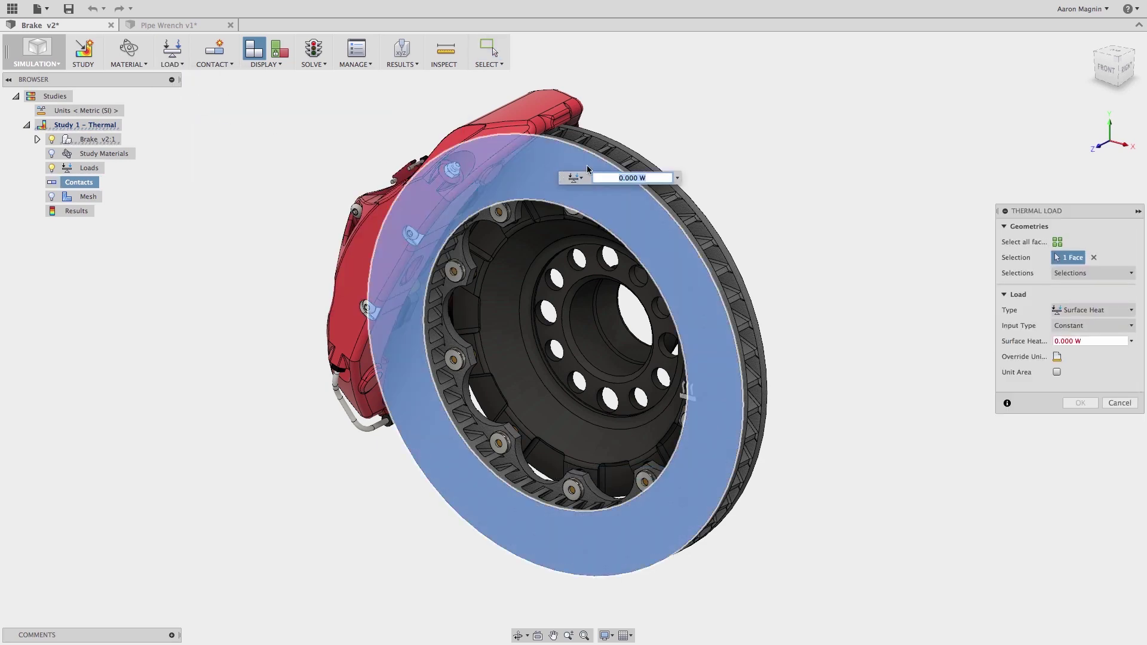
pyautogui.click(615, 158)
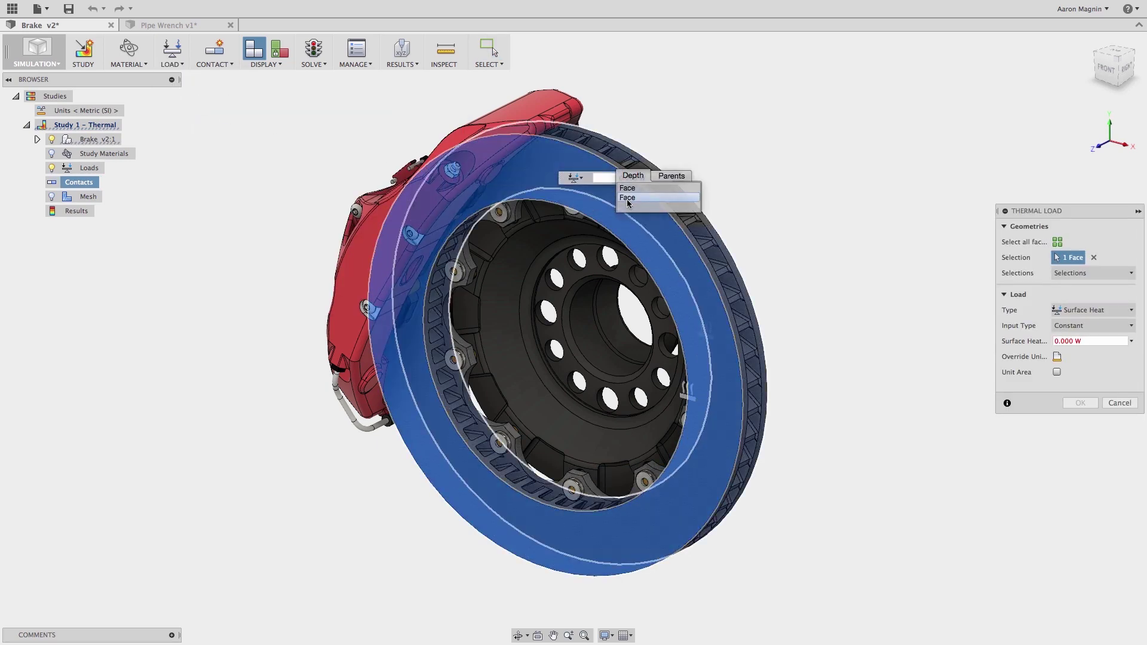
pyautogui.click(628, 204)
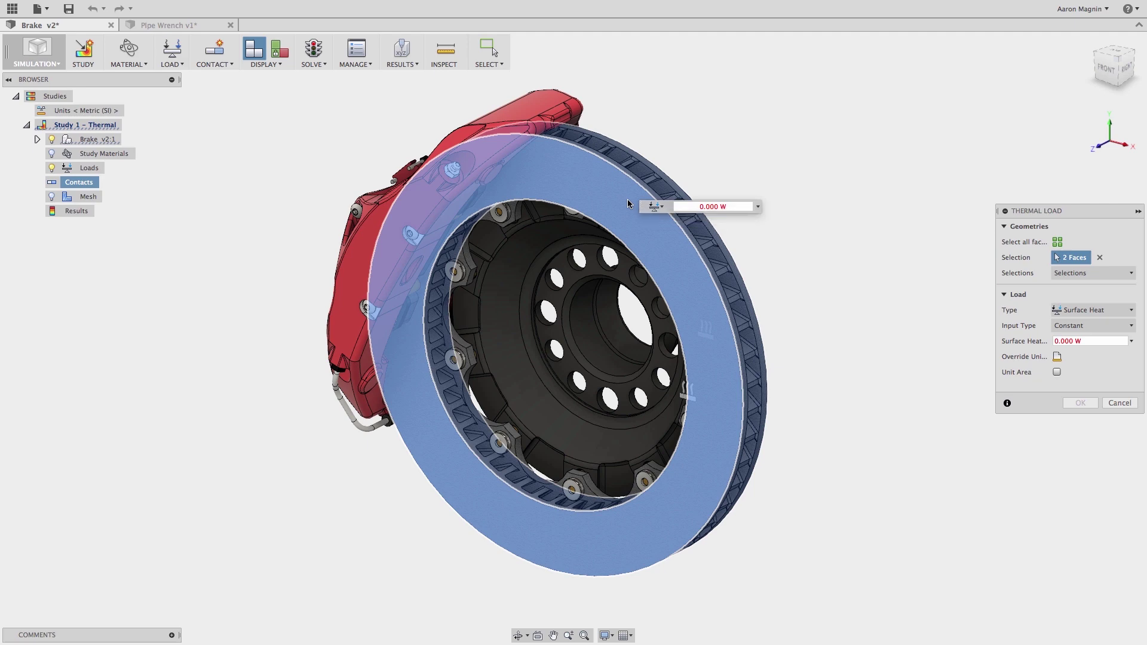
pyautogui.click(696, 207)
pyautogui.write('400')
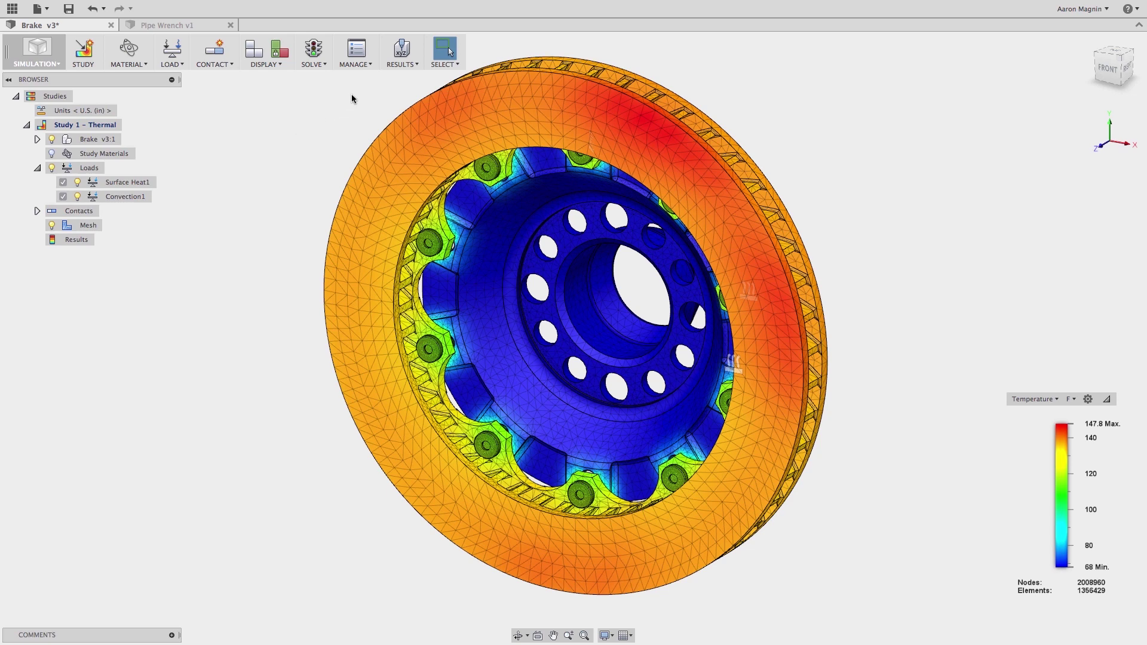
# Place a point probe at X 2.959 in reading 147.5 F near the rotor rim
pyautogui.click(393, 64)
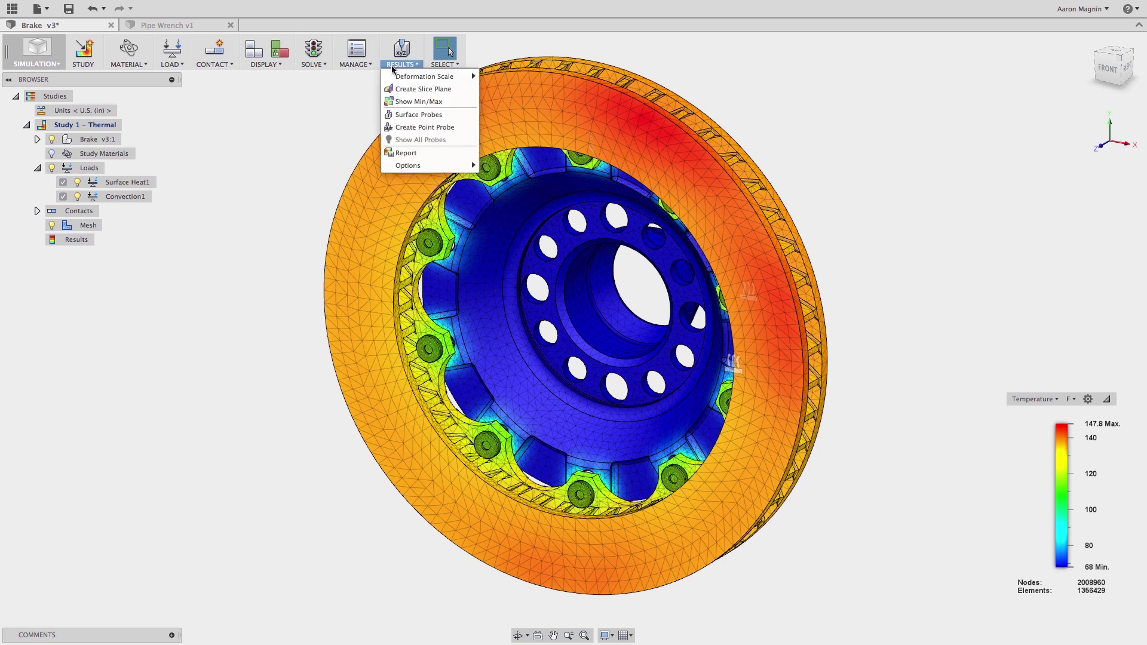
pyautogui.click(402, 128)
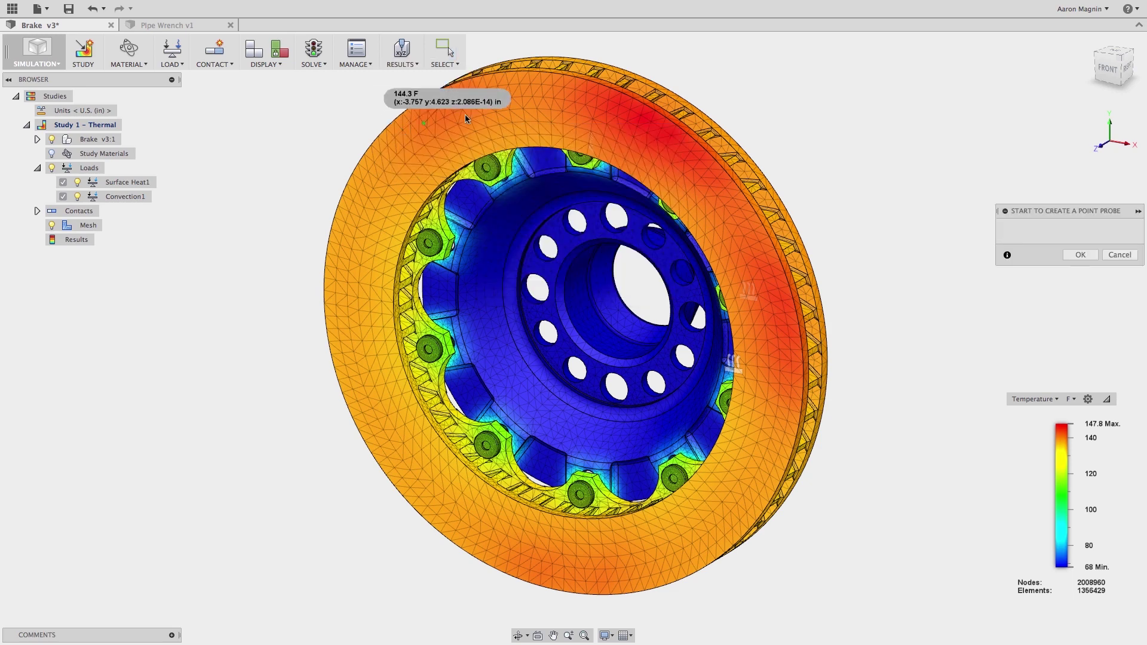
pyautogui.click(530, 114)
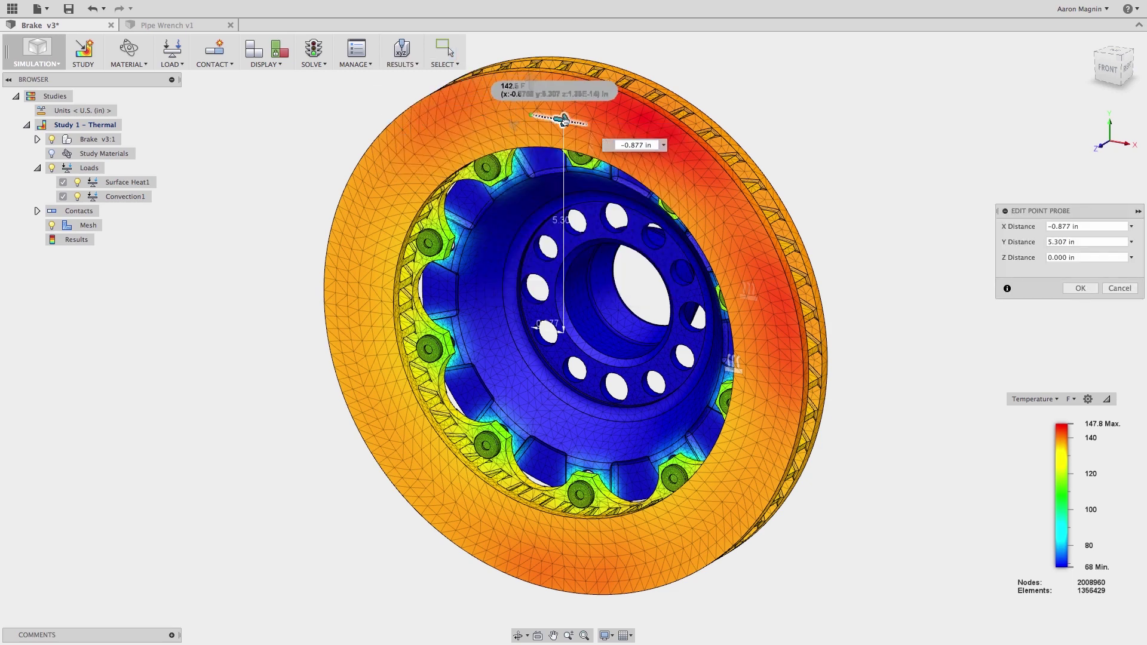
pyautogui.moveTo(582, 127); pyautogui.dragTo(701, 160)
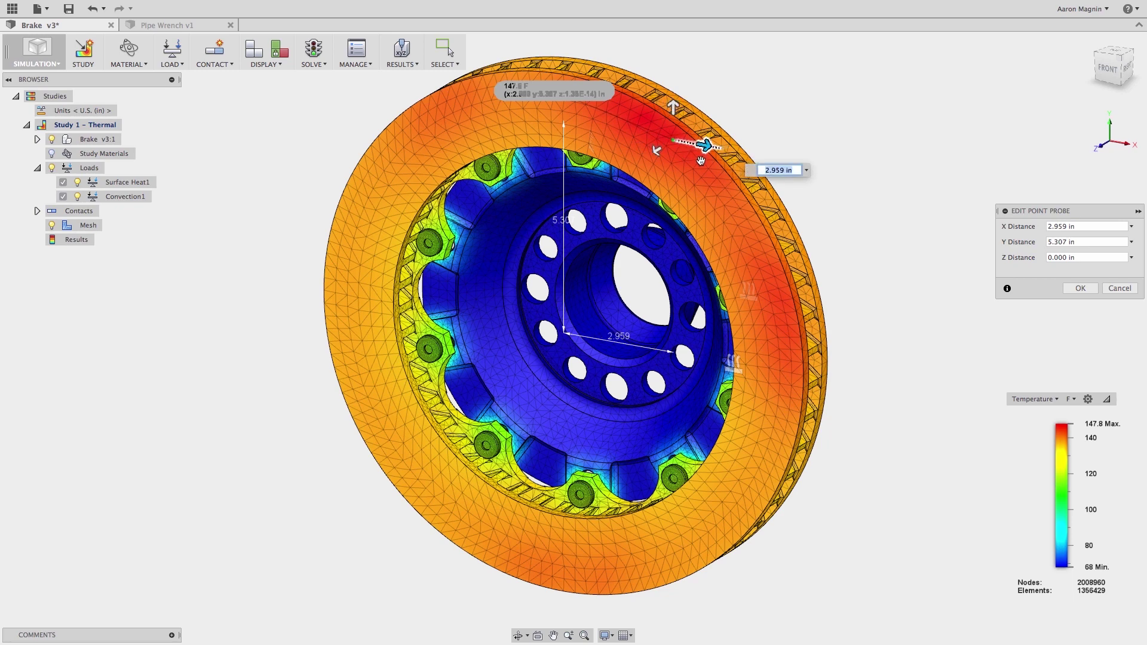
pyautogui.press('Return')
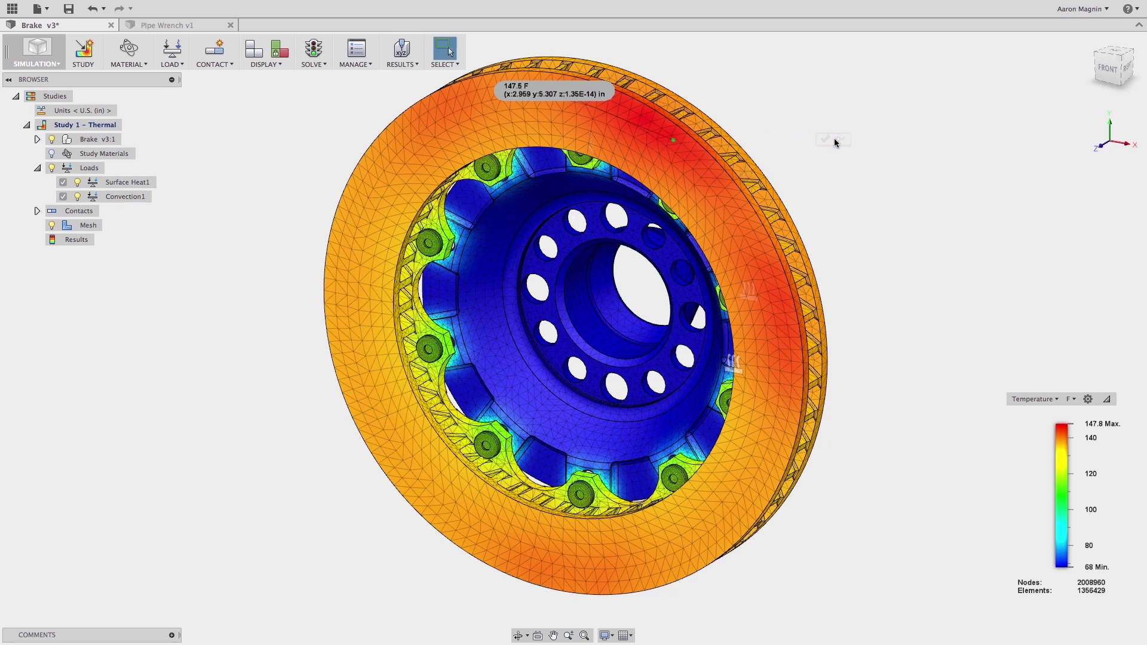
pyautogui.moveTo(593, 94); pyautogui.dragTo(829, 91)
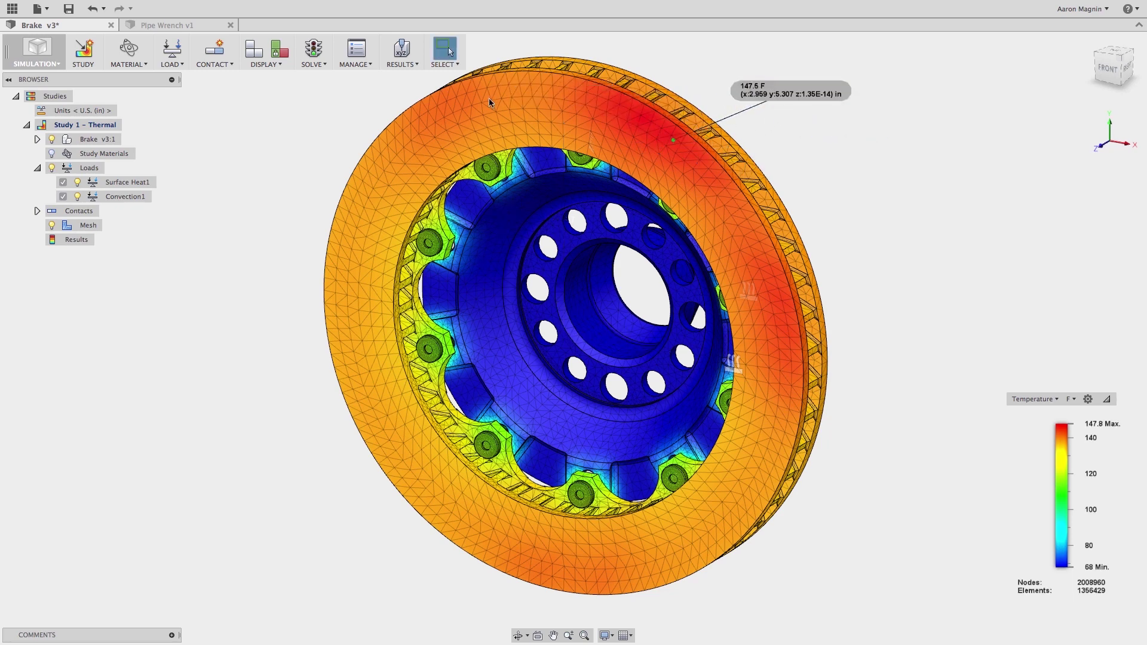
pyautogui.click(202, 25)
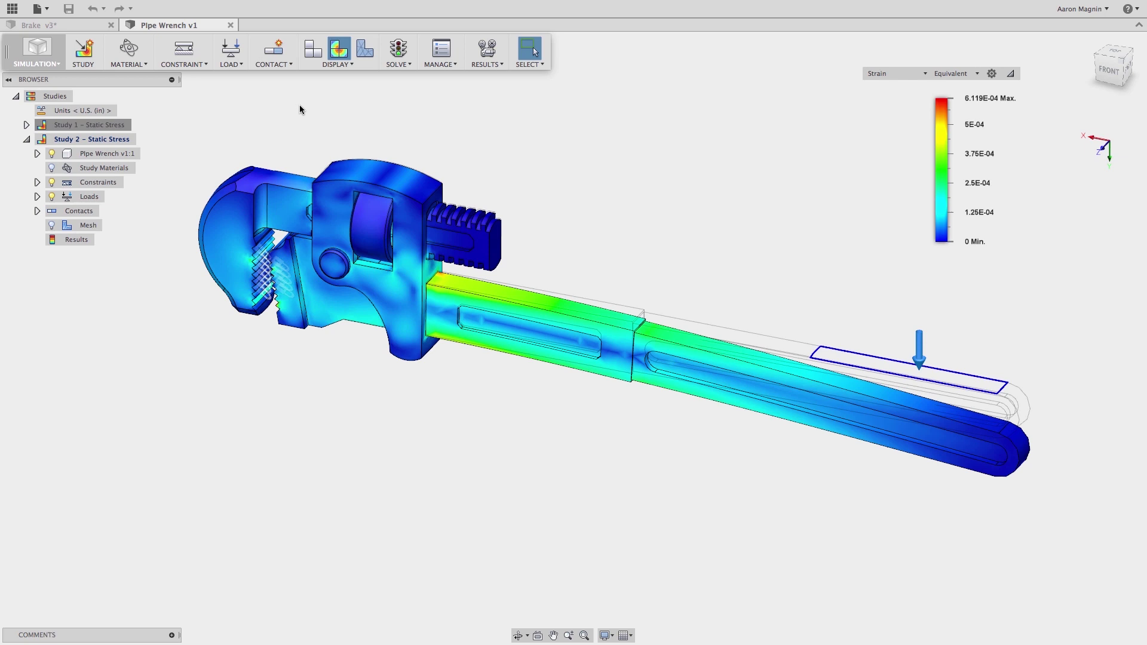
# Create a slice plane on the wrench face and drag it into the wrench's lengthwise section
pyautogui.click(483, 65)
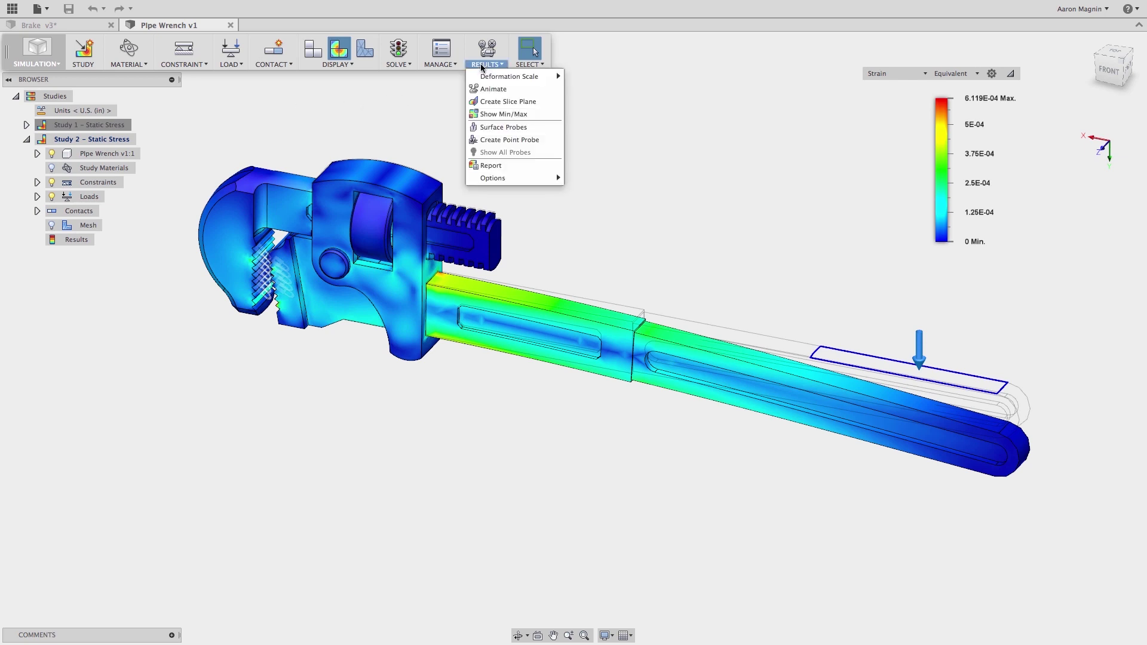
pyautogui.click(489, 102)
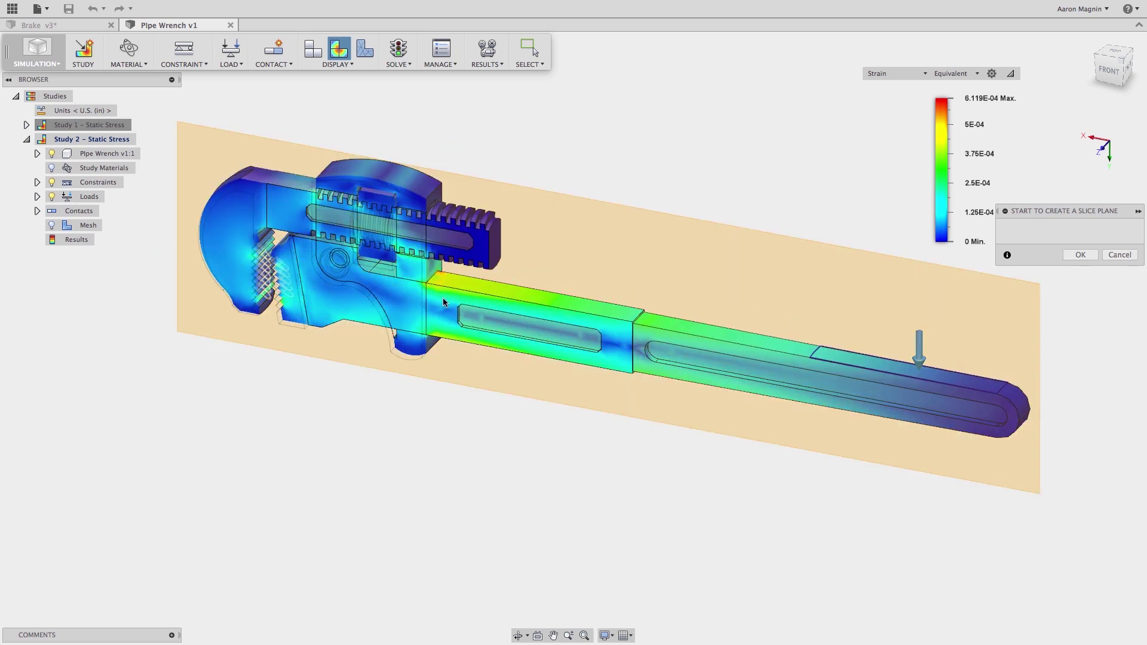
pyautogui.click(411, 306)
pyautogui.moveTo(410, 311); pyautogui.dragTo(402, 315)
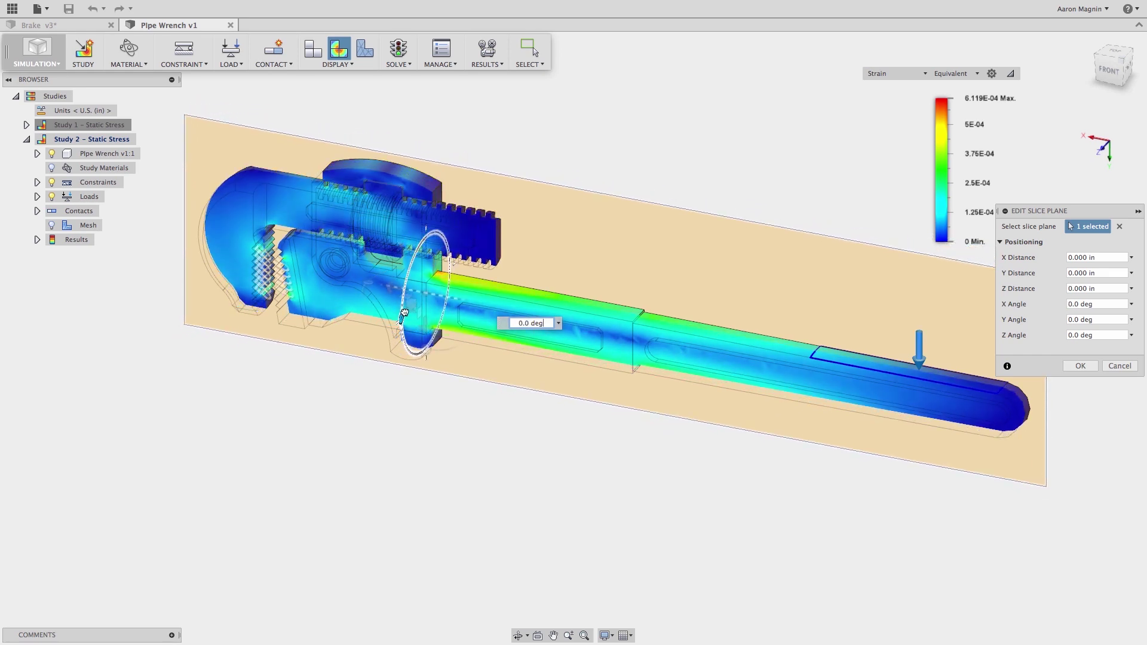
pyautogui.moveTo(375, 407); pyautogui.dragTo(434, 404, button='right')
# Hide the slice plane and place seven surface probes on the wrench handle and adjusting nut
pyautogui.rightClick(453, 382)
pyautogui.click(449, 437)
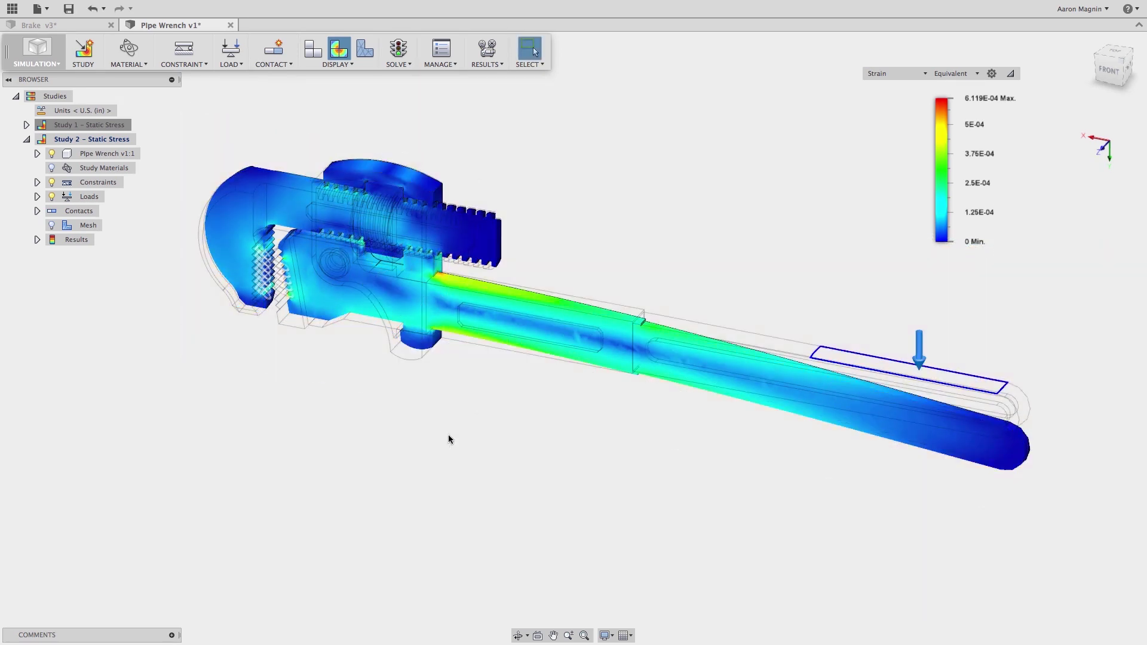
pyautogui.click(487, 63)
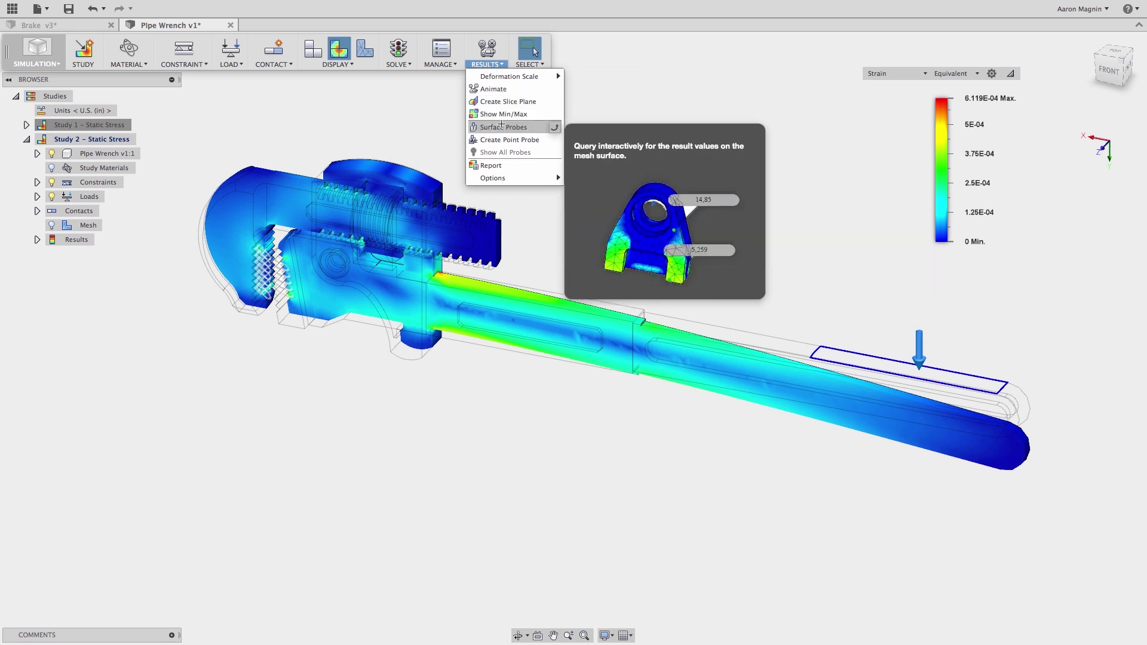
pyautogui.click(502, 127)
pyautogui.click(416, 306)
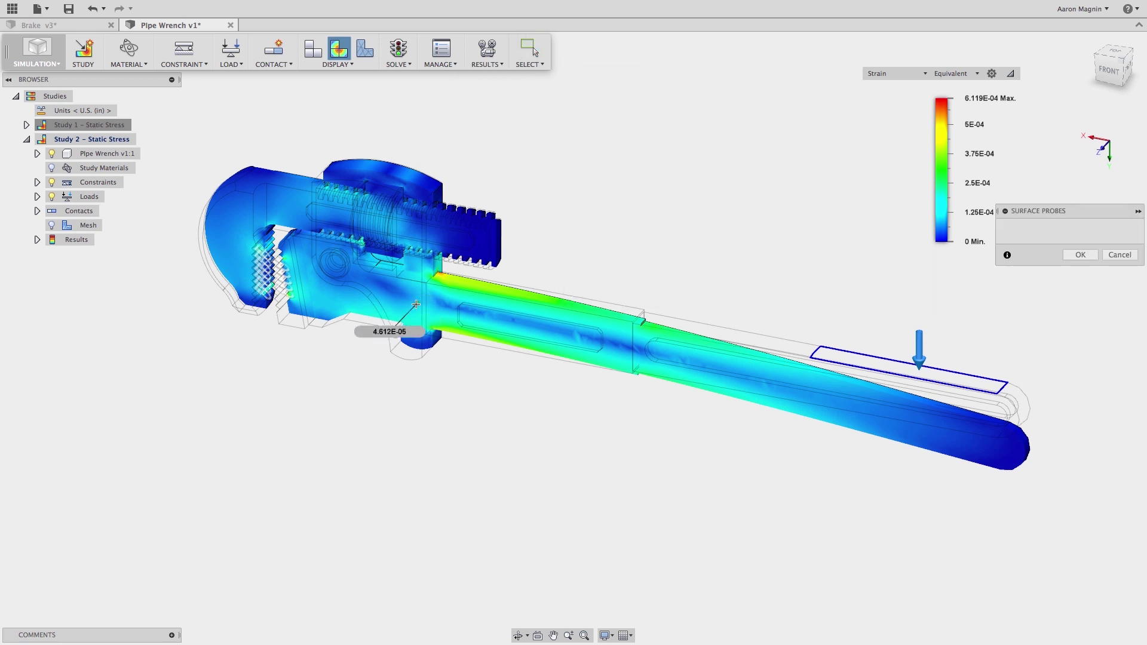
pyautogui.click(450, 293)
pyautogui.click(488, 300)
pyautogui.click(542, 299)
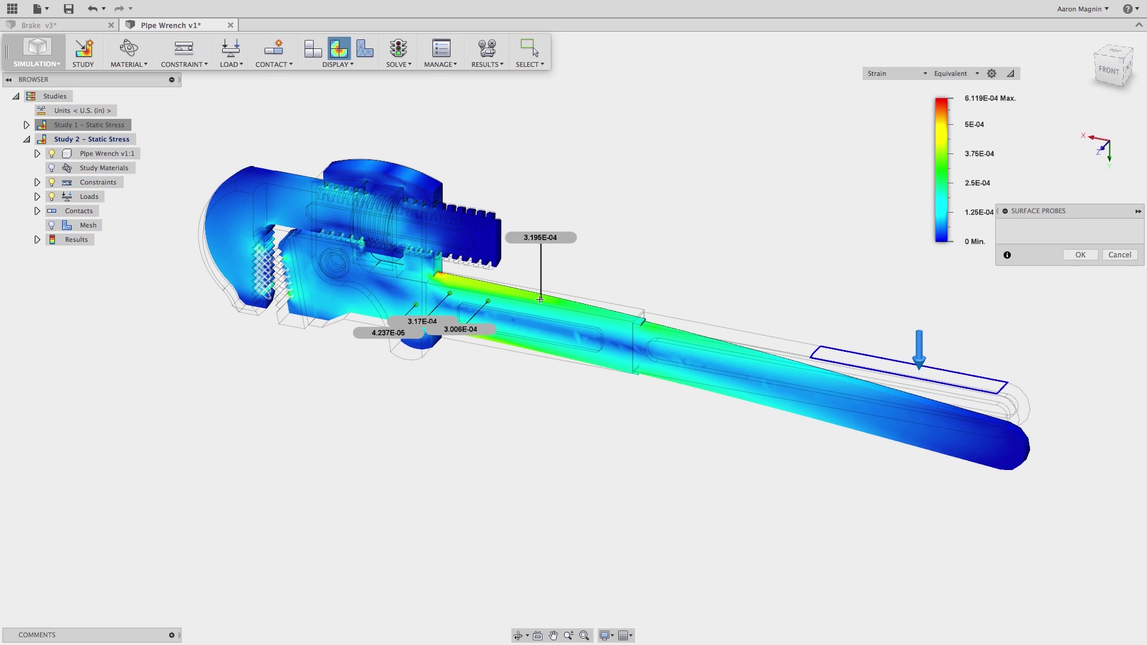
pyautogui.click(420, 176)
pyautogui.click(385, 163)
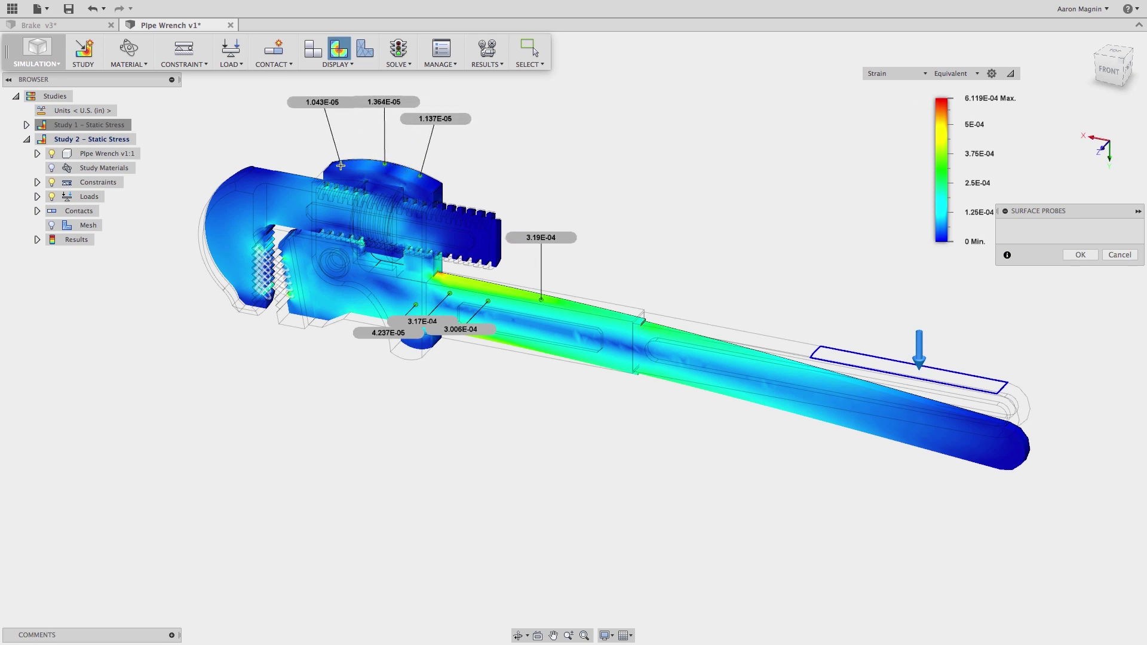
pyautogui.click(340, 166)
pyautogui.press('Return')
# Switch the displayed result type to Stress, then to Displacement
pyautogui.click(899, 74)
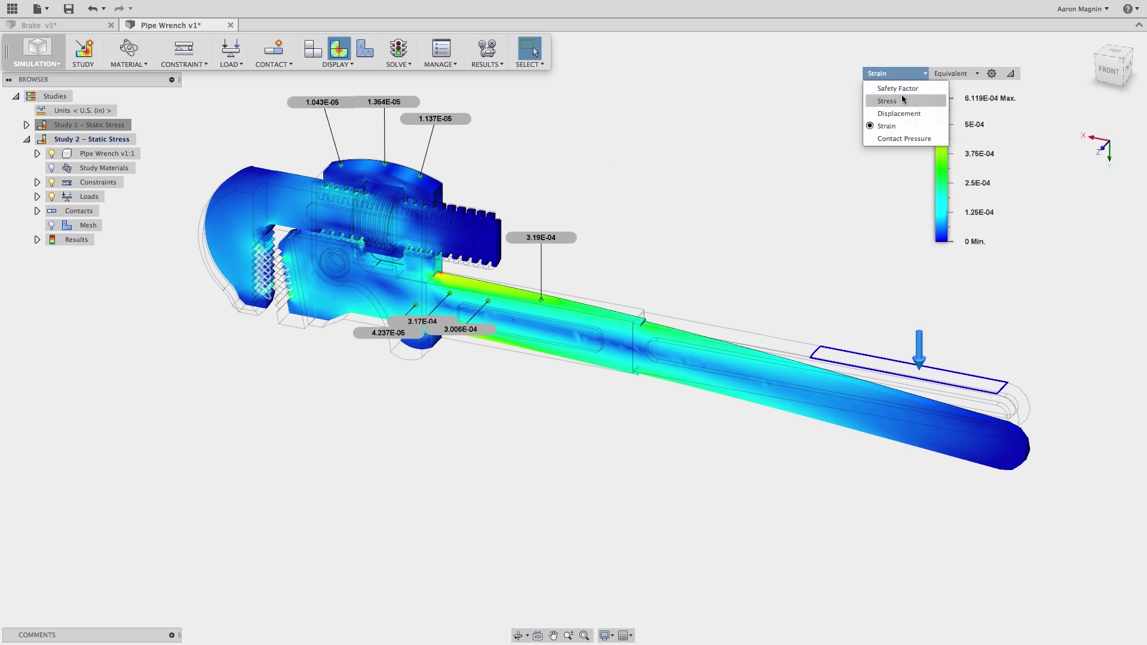
pyautogui.click(902, 101)
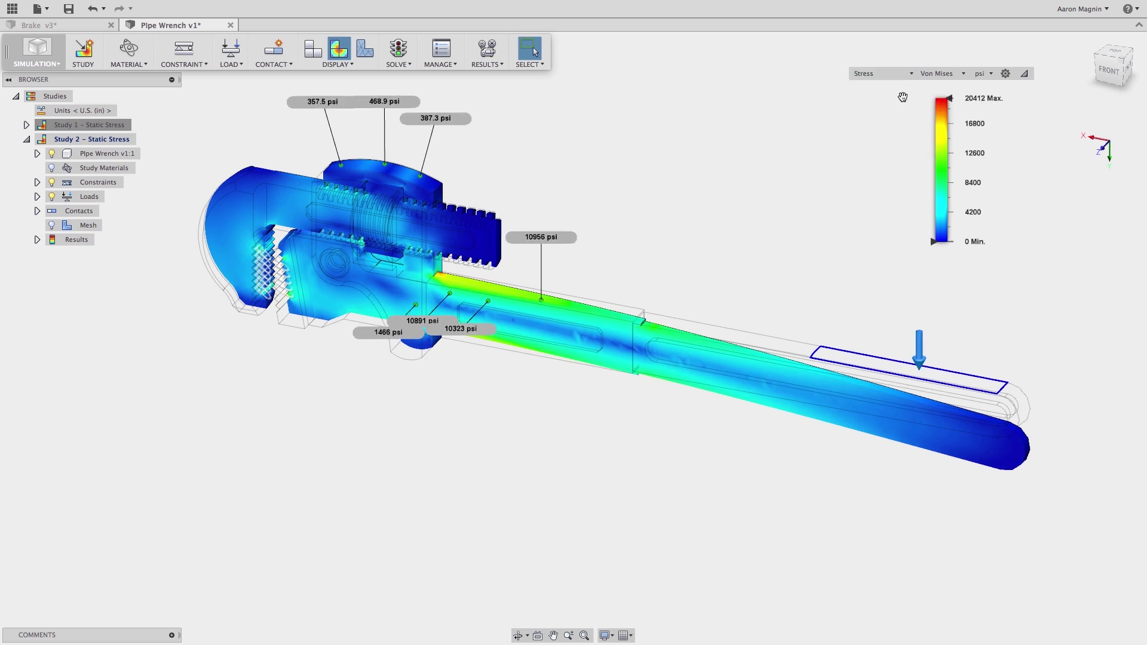
pyautogui.click(894, 74)
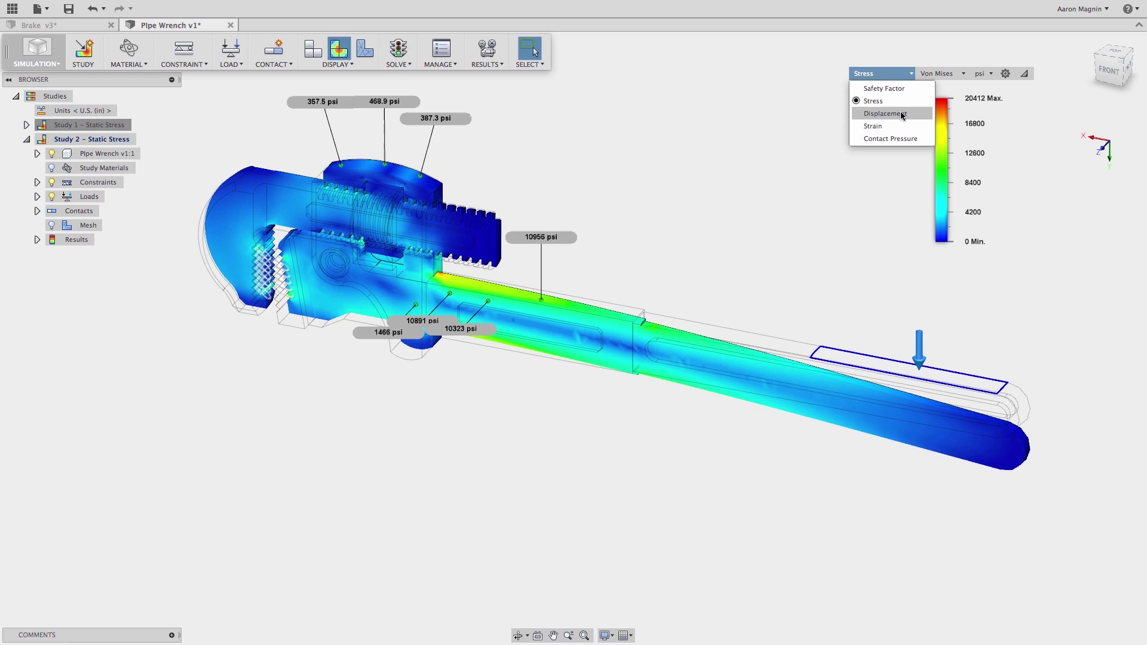
pyautogui.click(901, 113)
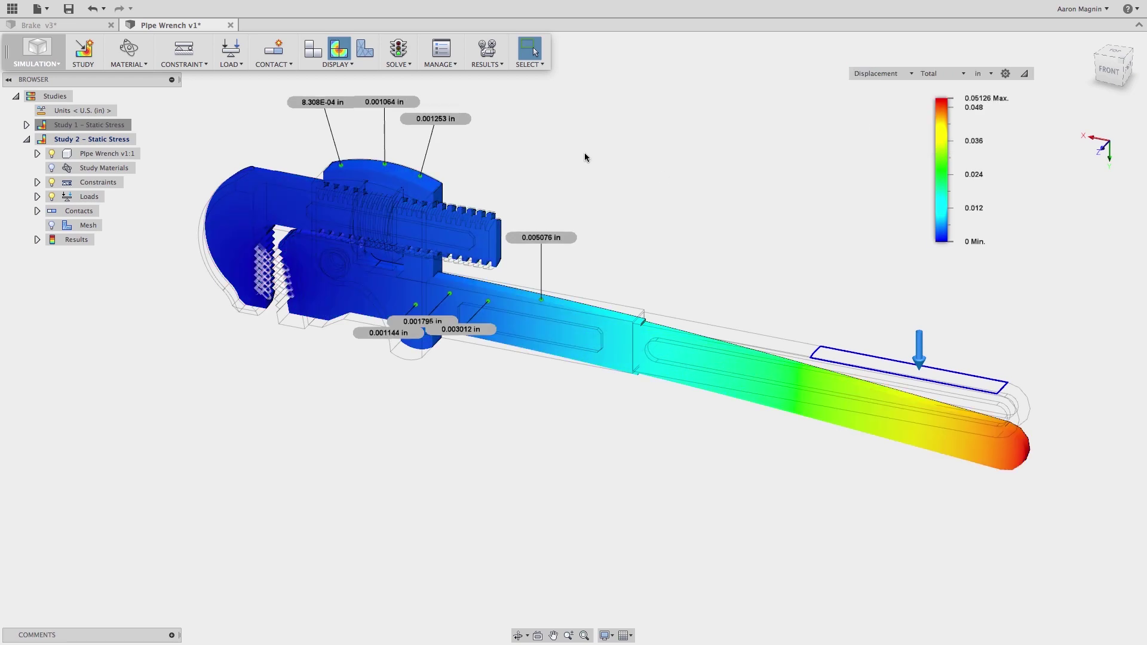
pyautogui.click(499, 68)
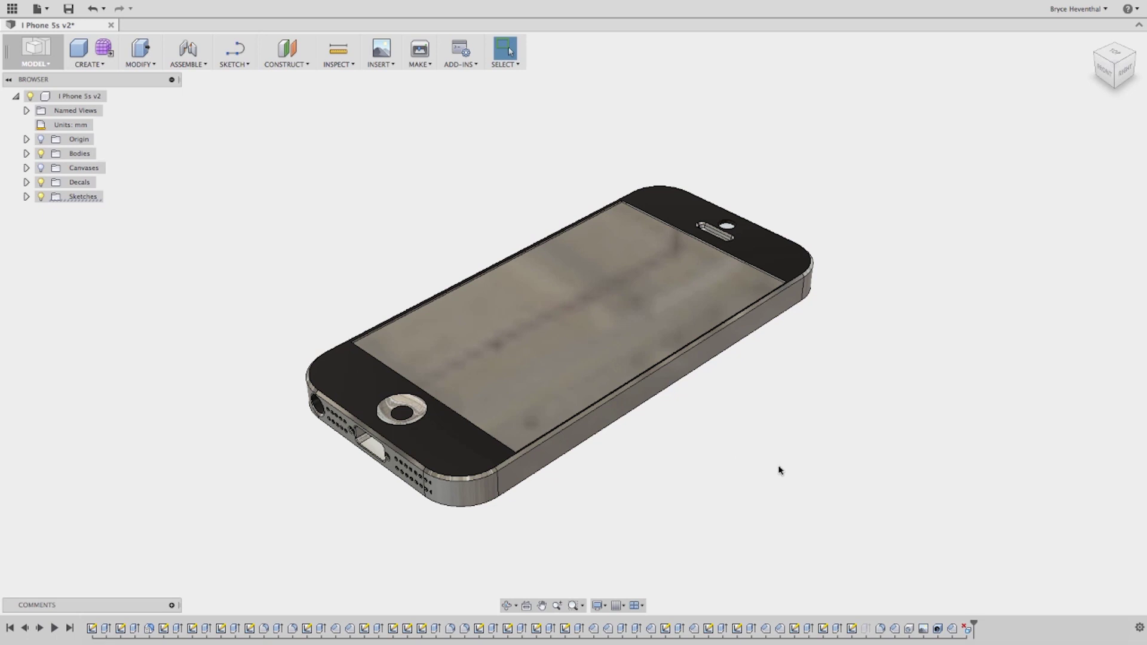
# Orbit to the phone's back and create a sketch on its back face
pyautogui.keyDown('shift'); pyautogui.moveTo(779, 470); pyautogui.dragTo(729, 358, button='middle'); pyautogui.keyUp('shift')
pyautogui.rightClick(728, 357)
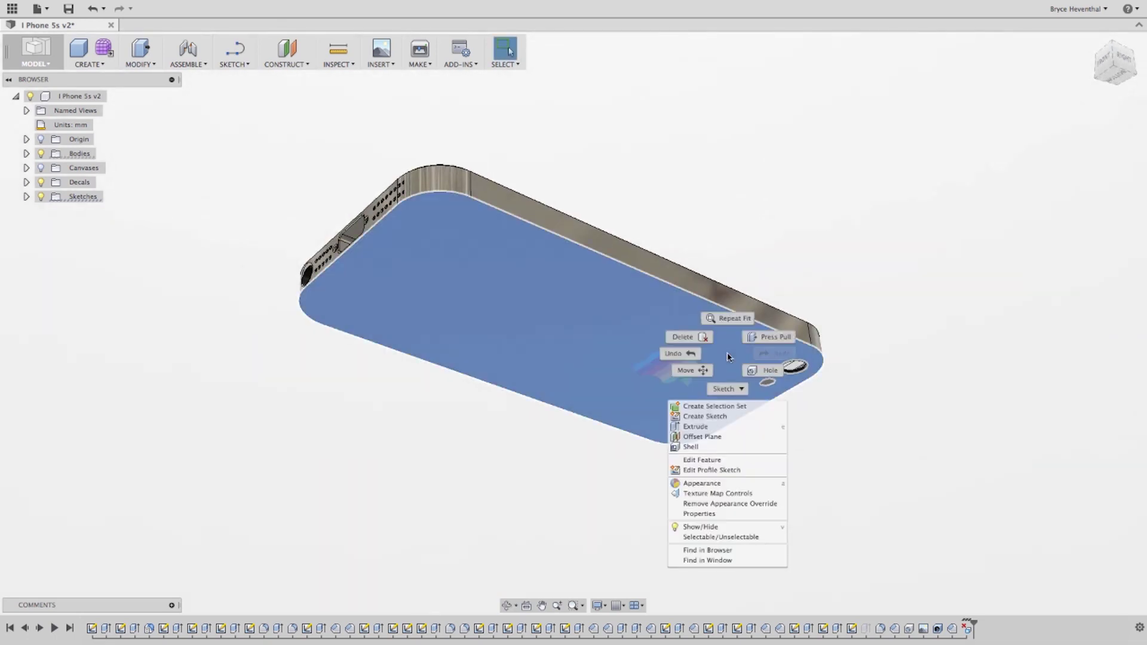
pyautogui.click(726, 416)
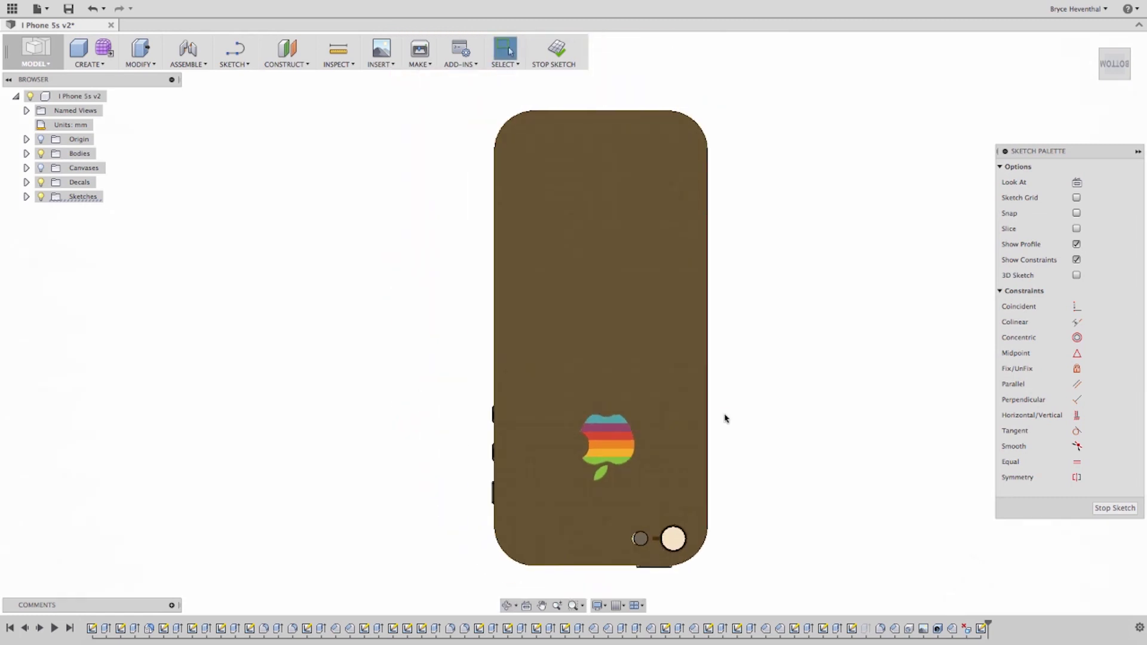
# Offset the phone outline 1.5 mm outward and finish the sketch
pyautogui.click(234, 62)
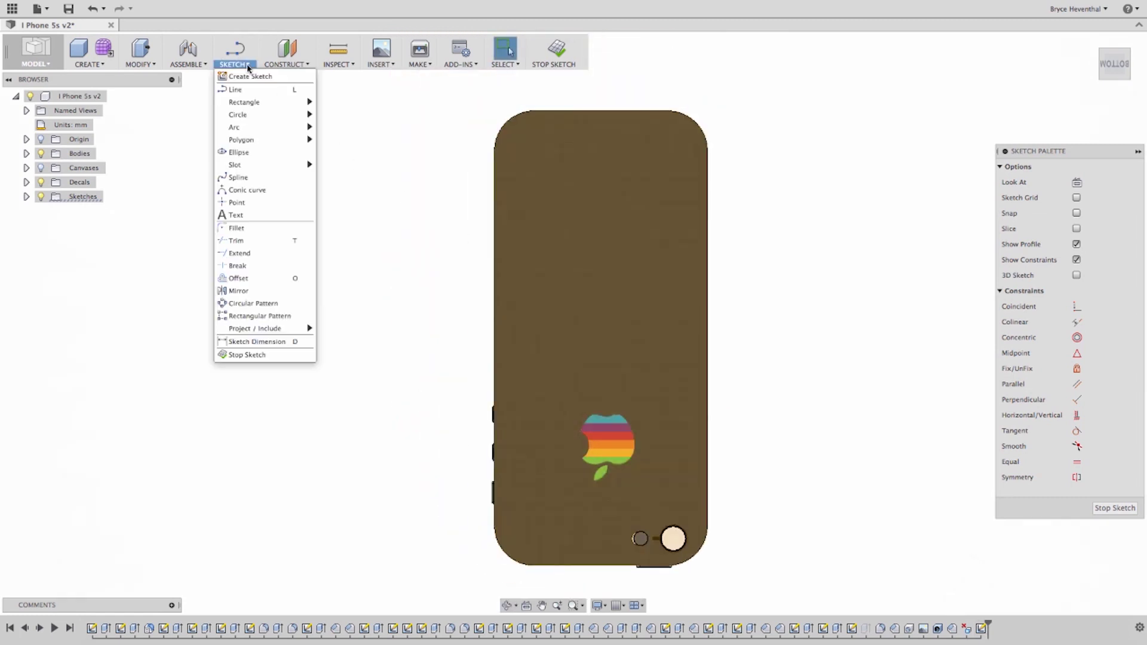
pyautogui.click(250, 279)
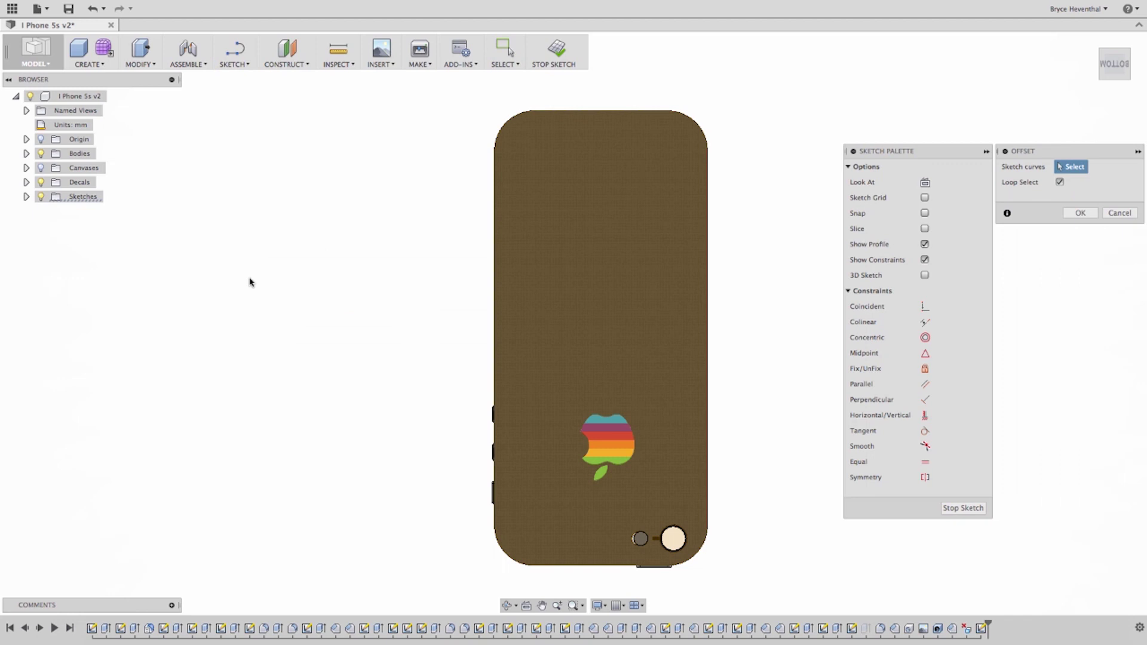
pyautogui.click(493, 285)
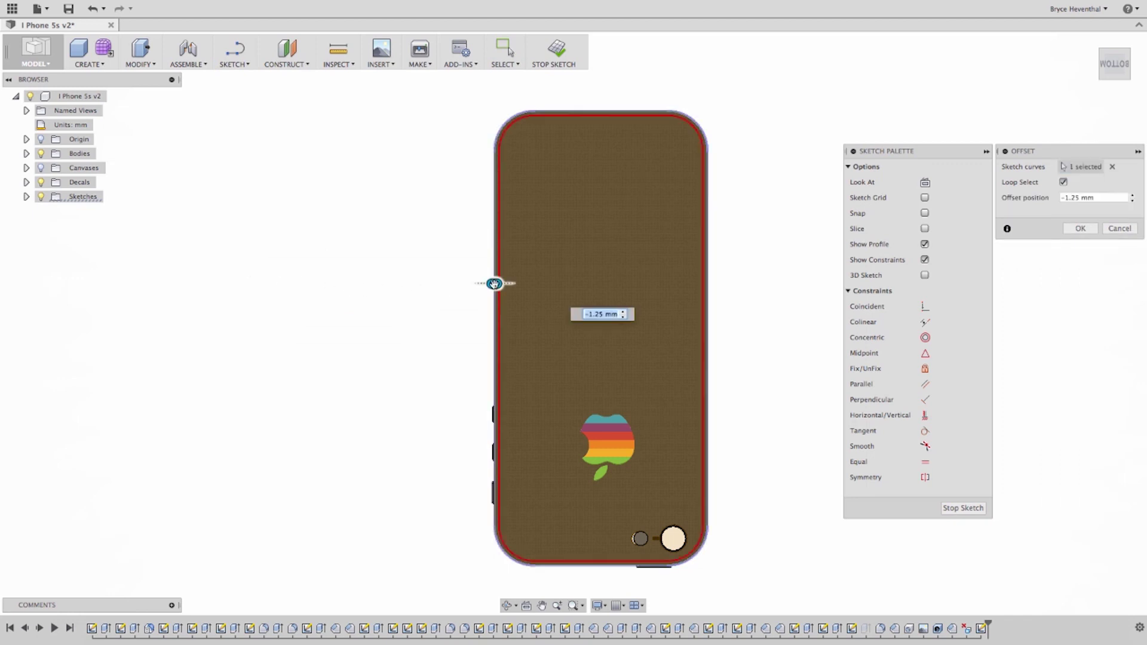
pyautogui.moveTo(499, 285); pyautogui.dragTo(480, 285)
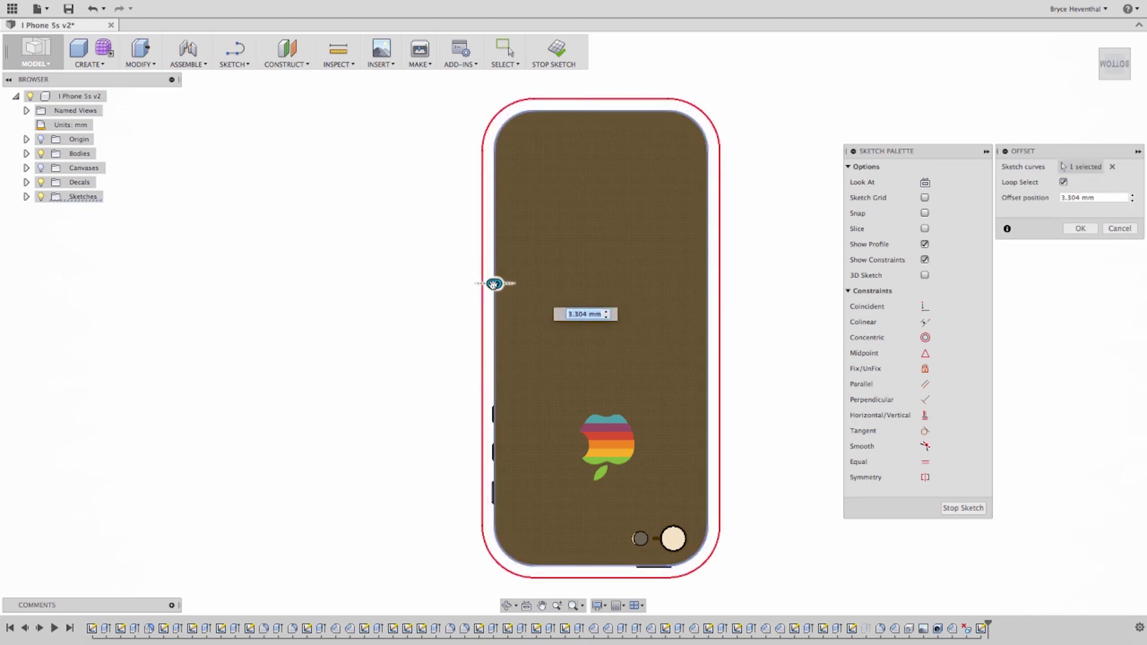
pyautogui.write('1.5')
pyautogui.press('Return')
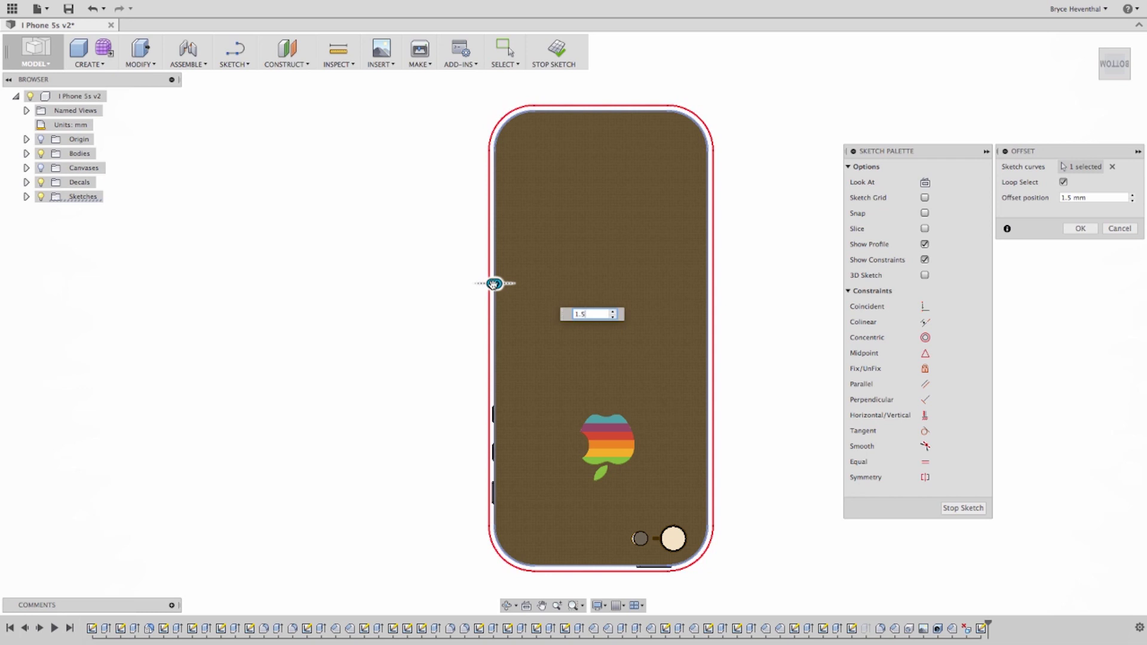
pyautogui.click(557, 51)
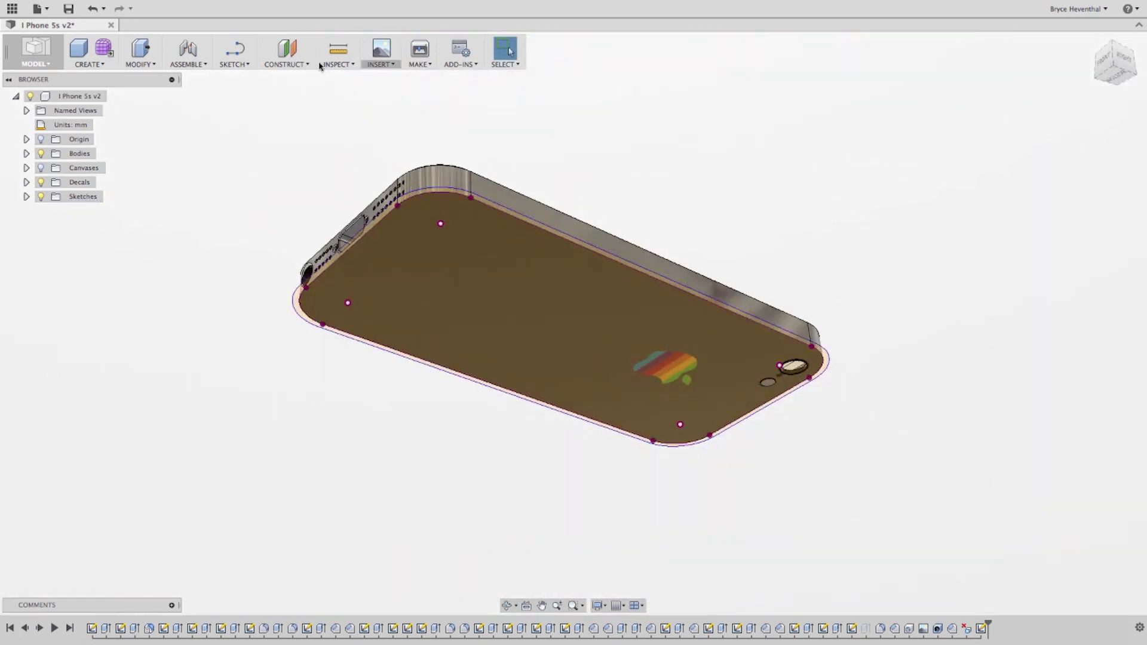
# Extrude the offset profile as a New Body to about -8.8 mm, forming the case rim
pyautogui.click(89, 60)
pyautogui.click(117, 151)
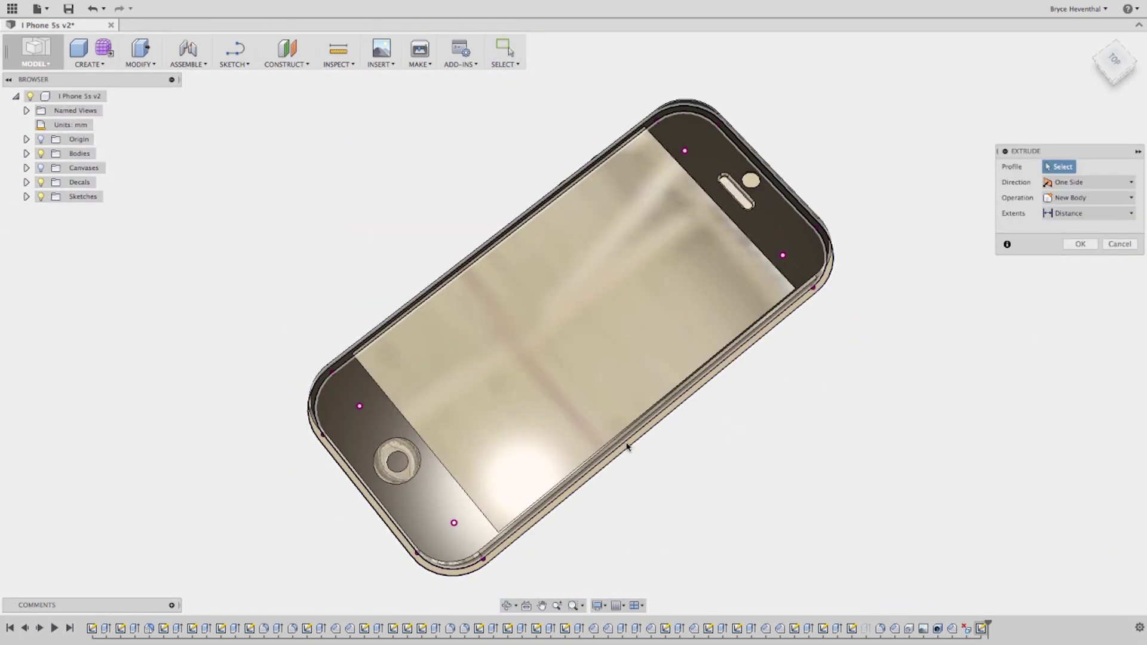
pyautogui.write('-7.1')
pyautogui.click(1097, 229)
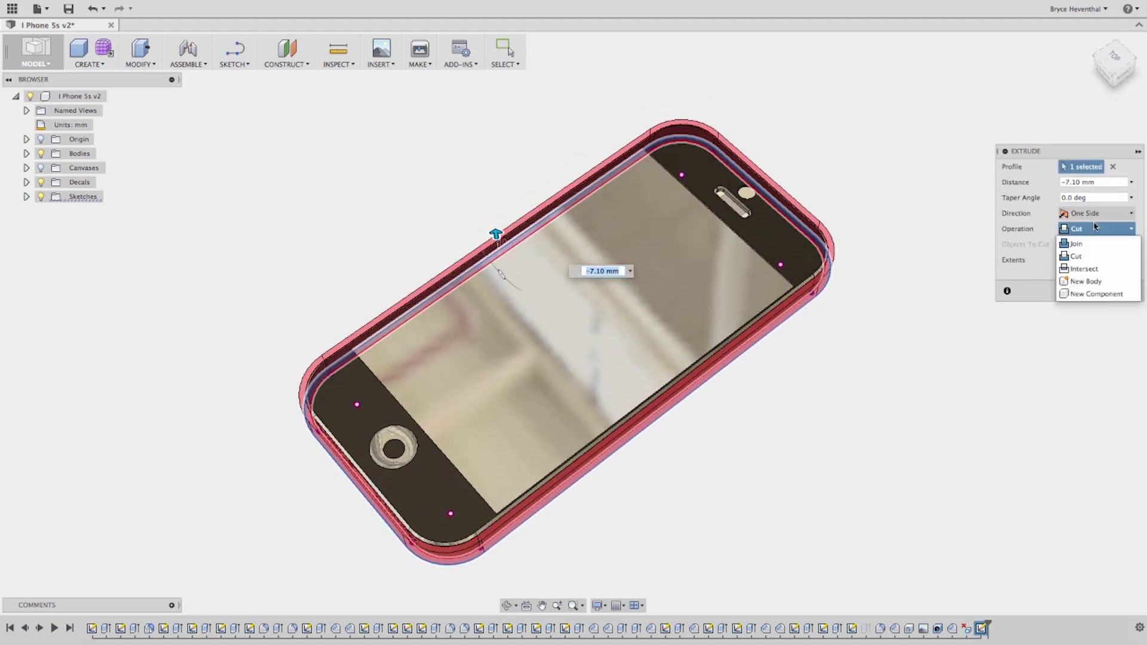
pyautogui.click(1086, 281)
pyautogui.moveTo(496, 236); pyautogui.dragTo(494, 227)
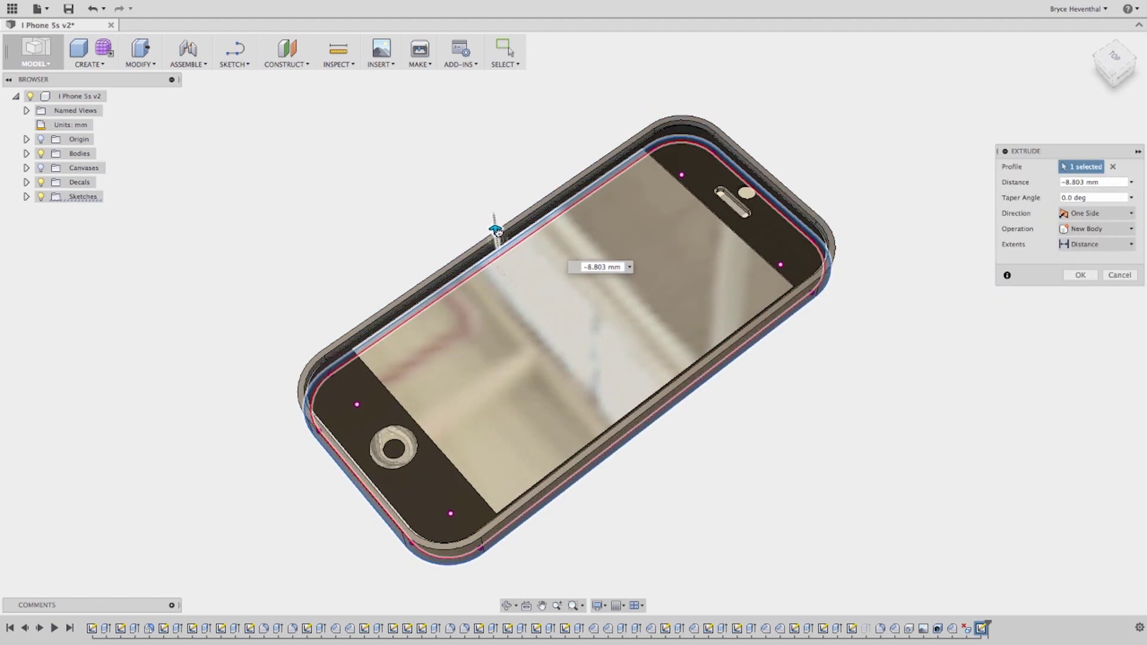
pyautogui.click(1066, 276)
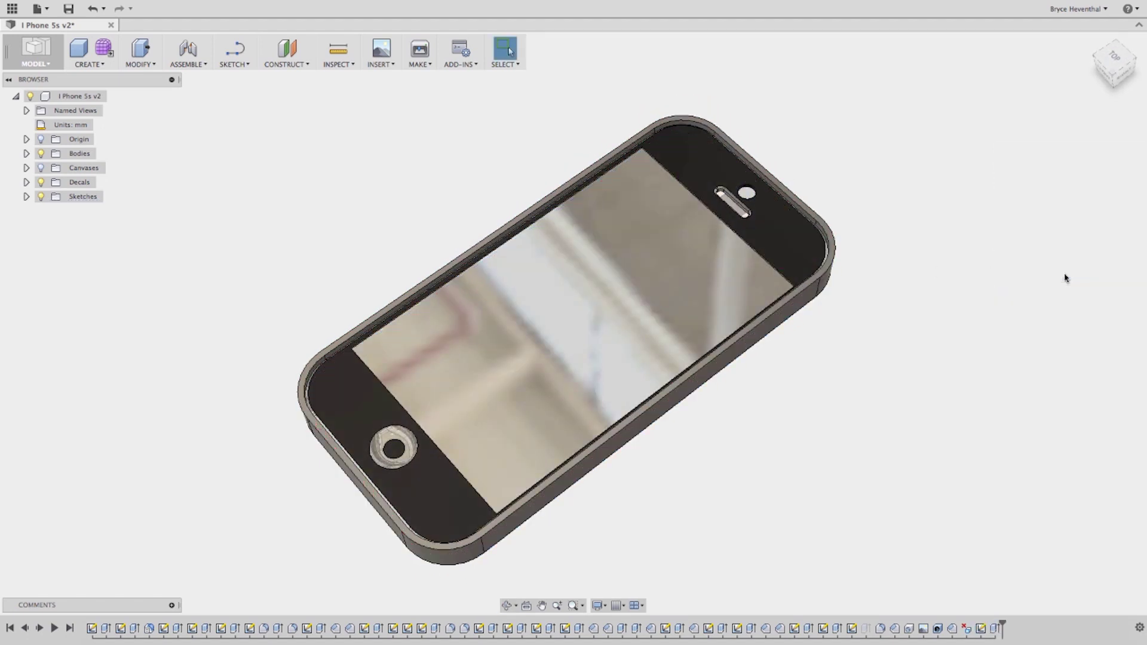
# In Change Parameters, set the Width parameter to 60 mm
pyautogui.click(141, 64)
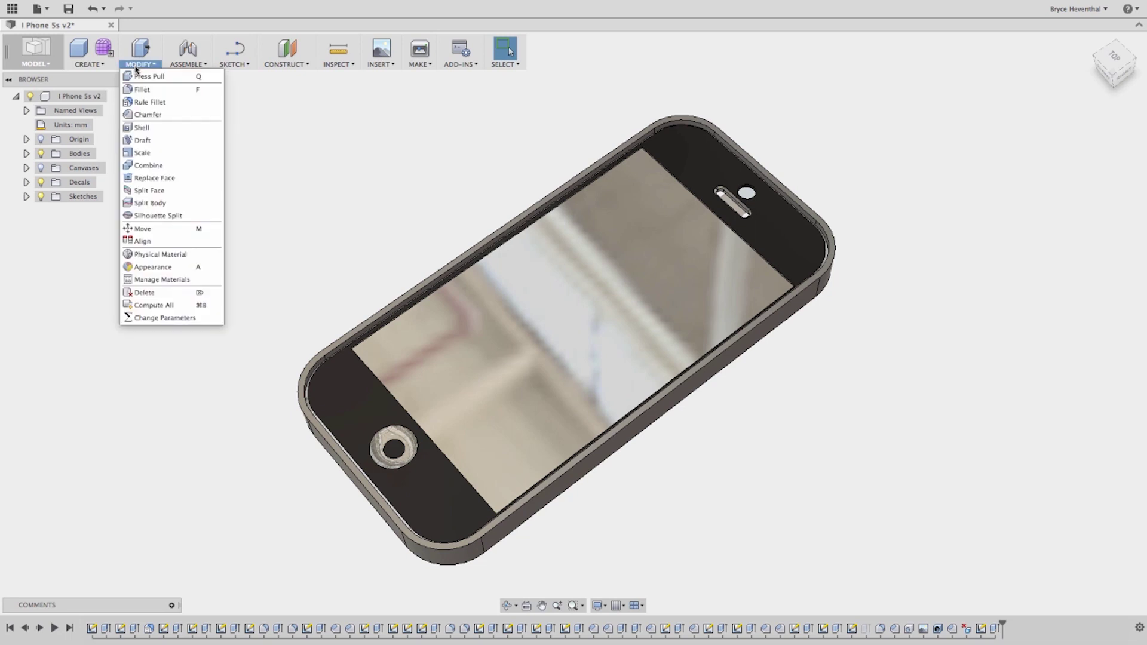
pyautogui.click(158, 318)
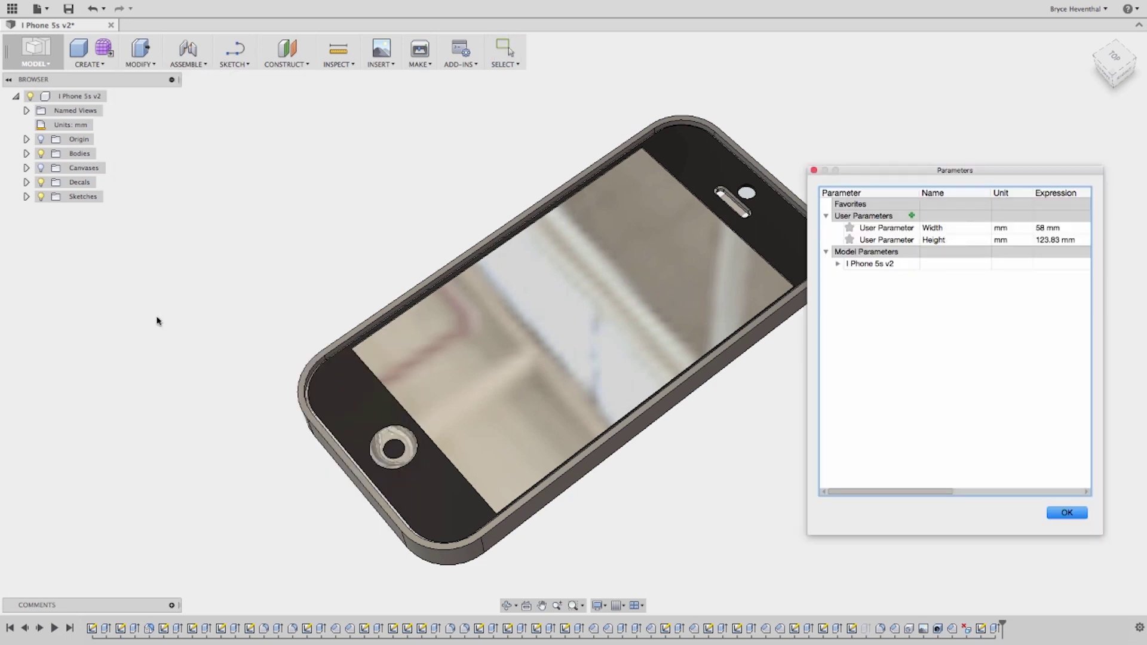
pyautogui.click(964, 232)
pyautogui.click(1035, 232)
pyautogui.doubleClick(1057, 228)
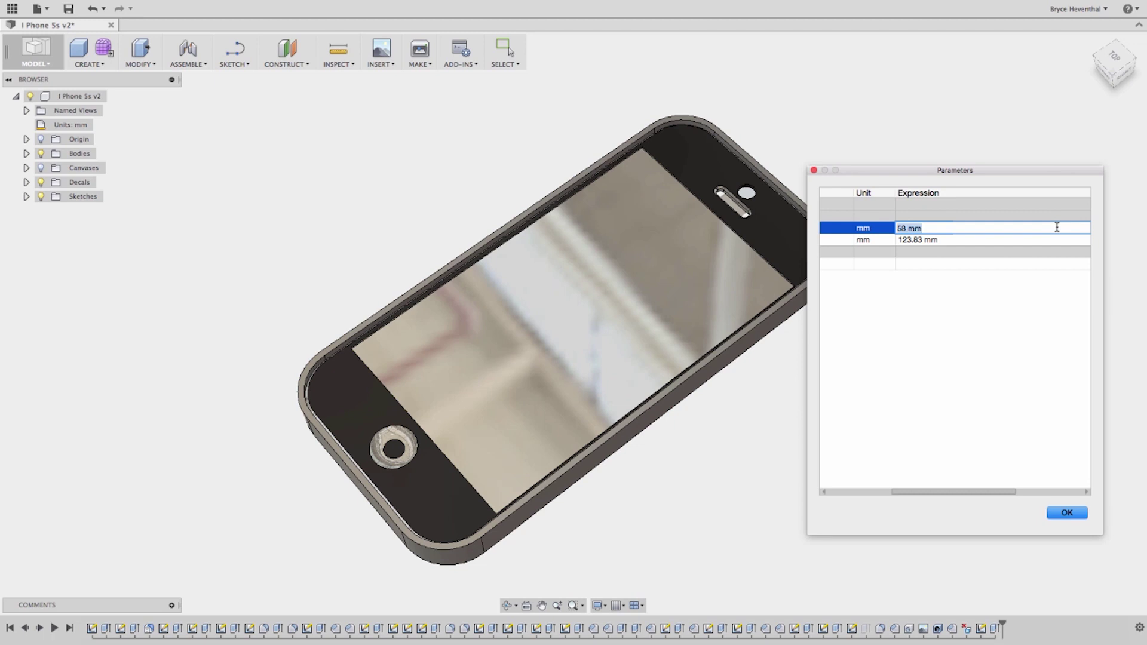
pyautogui.write('60')
pyautogui.press('Return')
# Set the Height parameter to 135 mm, passing through 127 and 125 mm
pyautogui.doubleClick(1022, 241)
pyautogui.write('1')
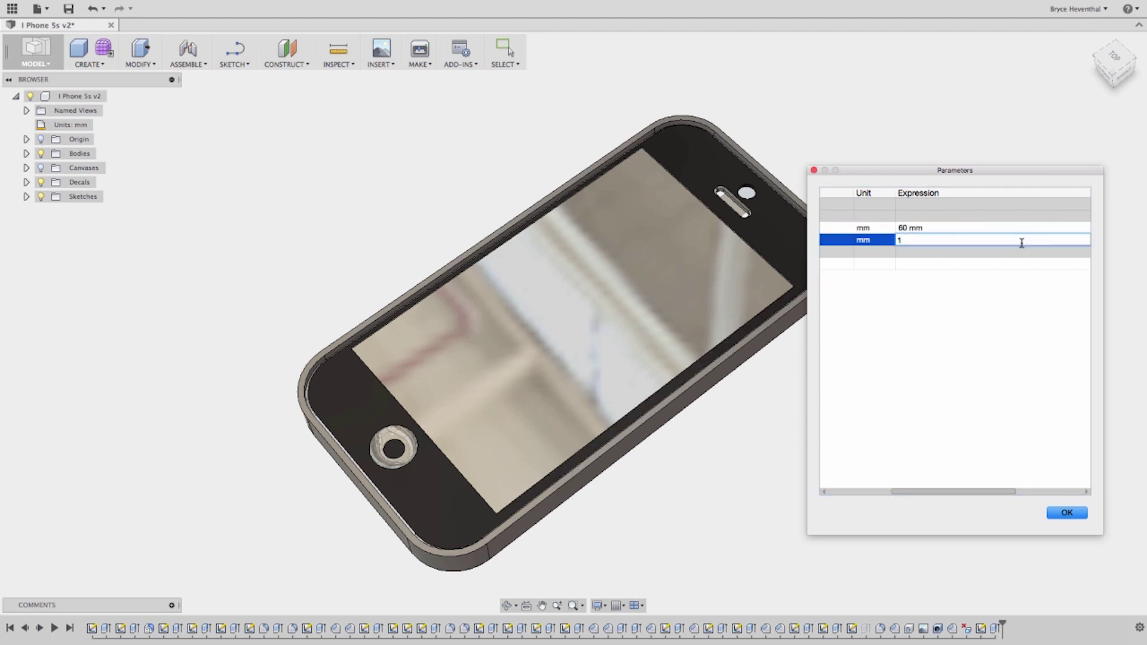
pyautogui.write('27')
pyautogui.press('Return')
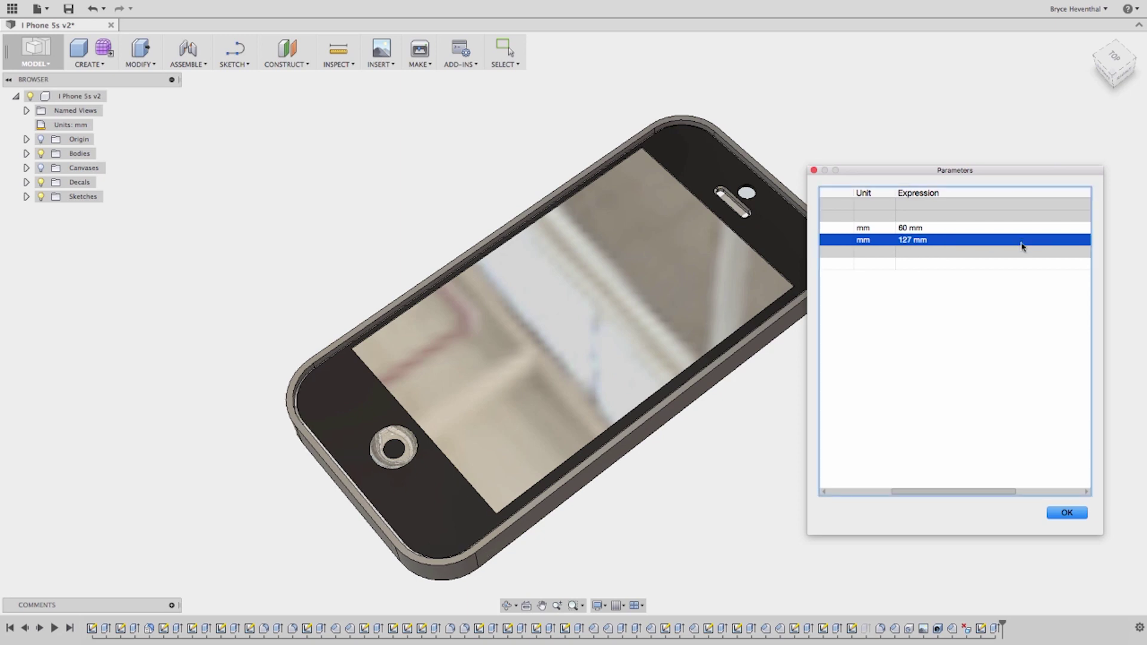
pyautogui.doubleClick(1022, 243)
pyautogui.write('125')
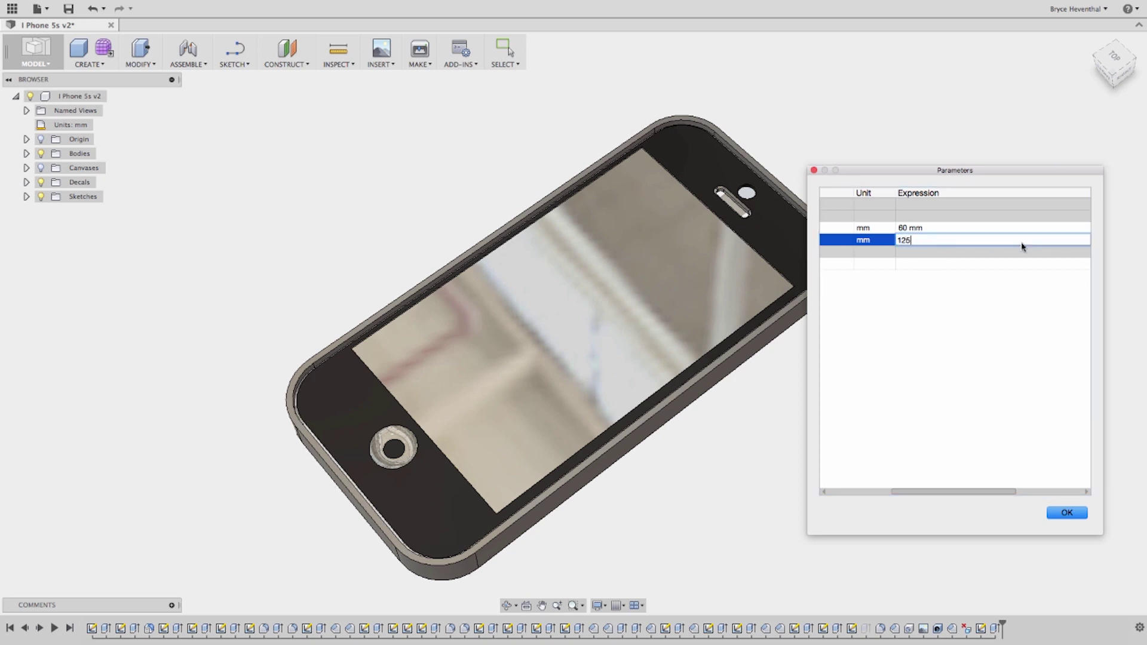
pyautogui.press('Return')
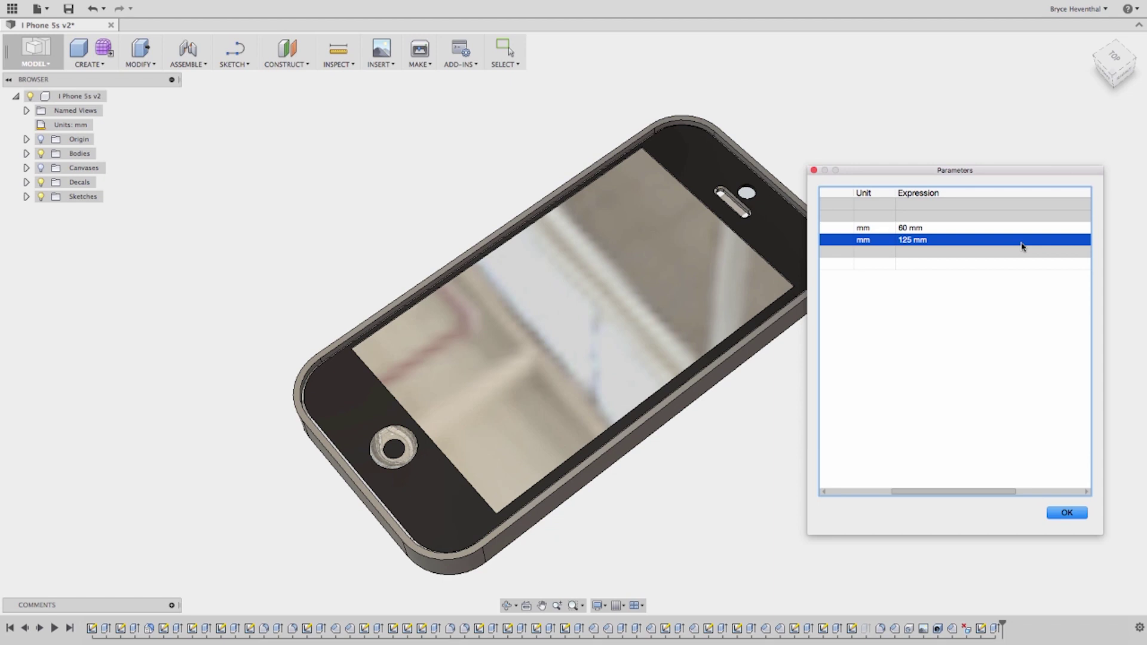
pyautogui.doubleClick(1022, 243)
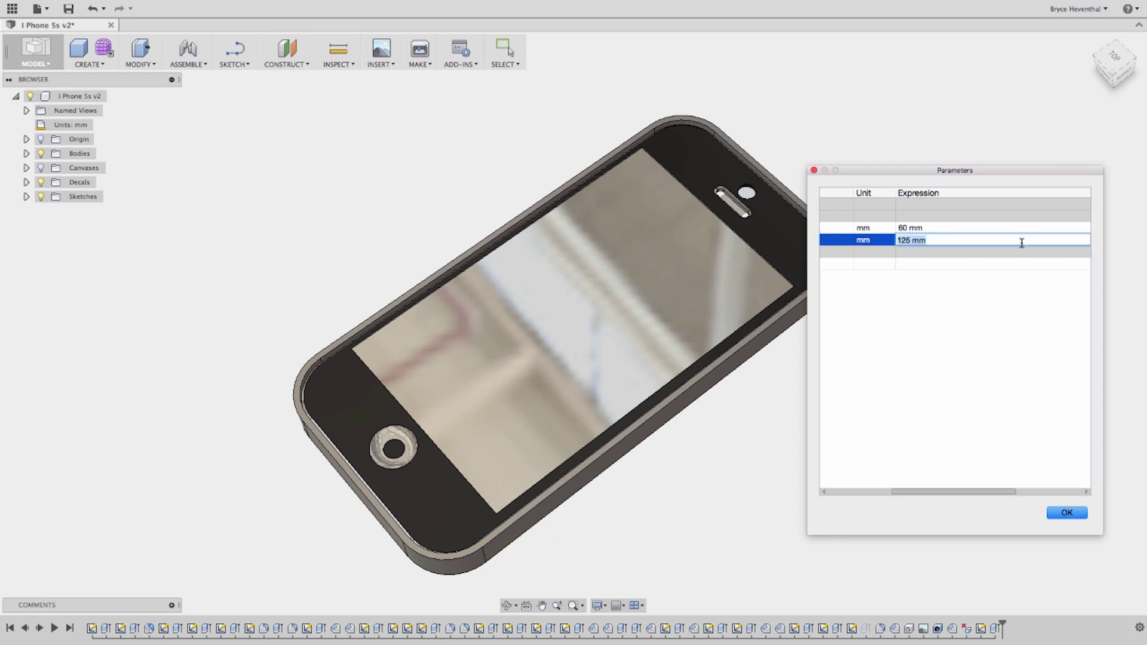
pyautogui.write('135')
pyautogui.press('Return')
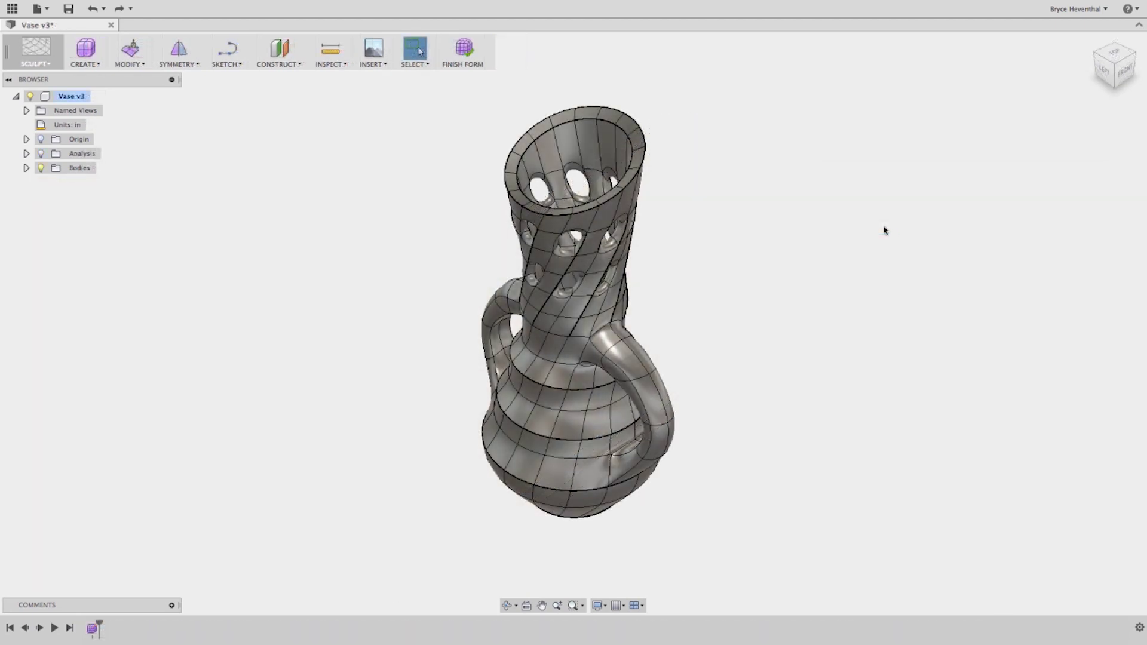
# Select the full ring of vase rim faces and freeze them
pyautogui.scroll(6, 585, 118)
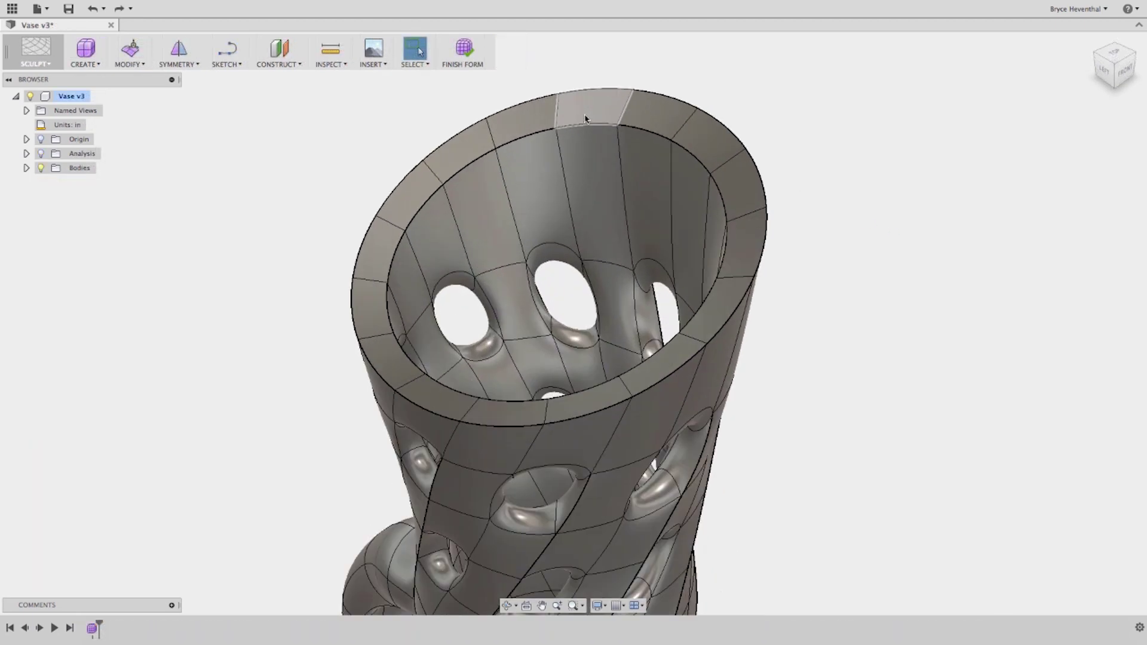
pyautogui.click(745, 230)
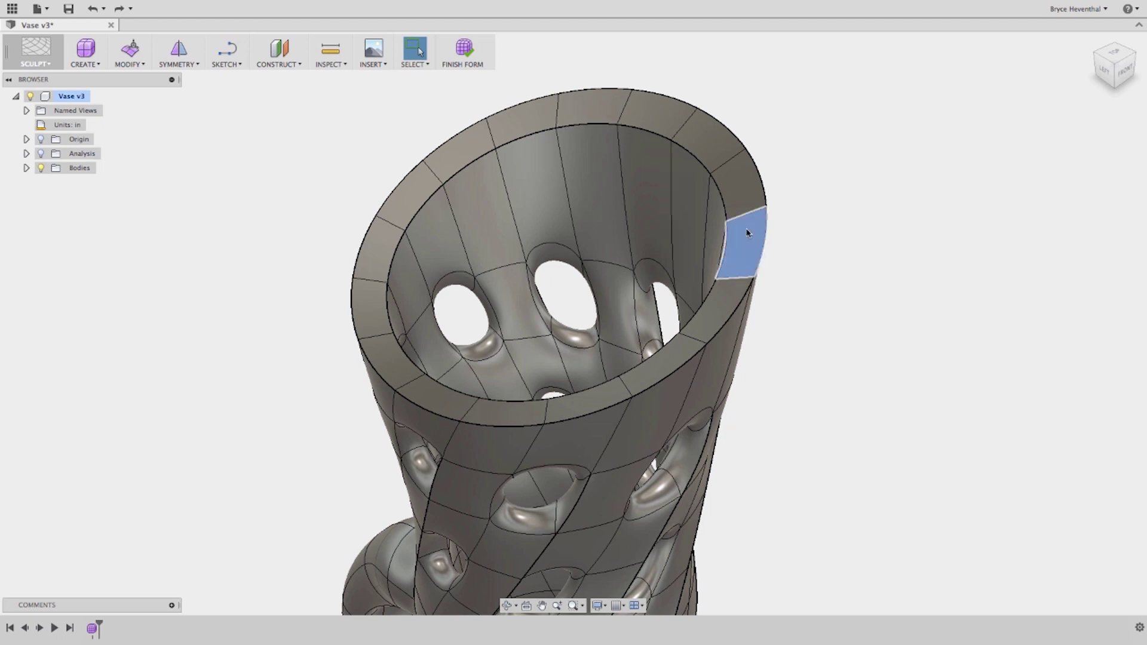
pyautogui.doubleClick(743, 193)
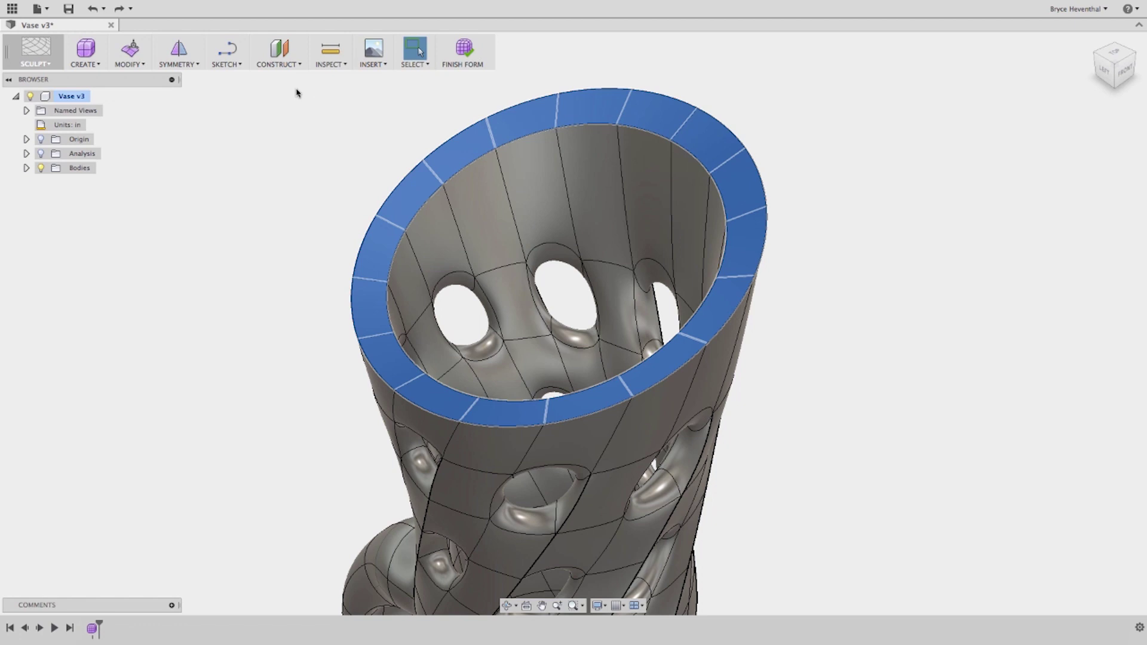
pyautogui.click(127, 64)
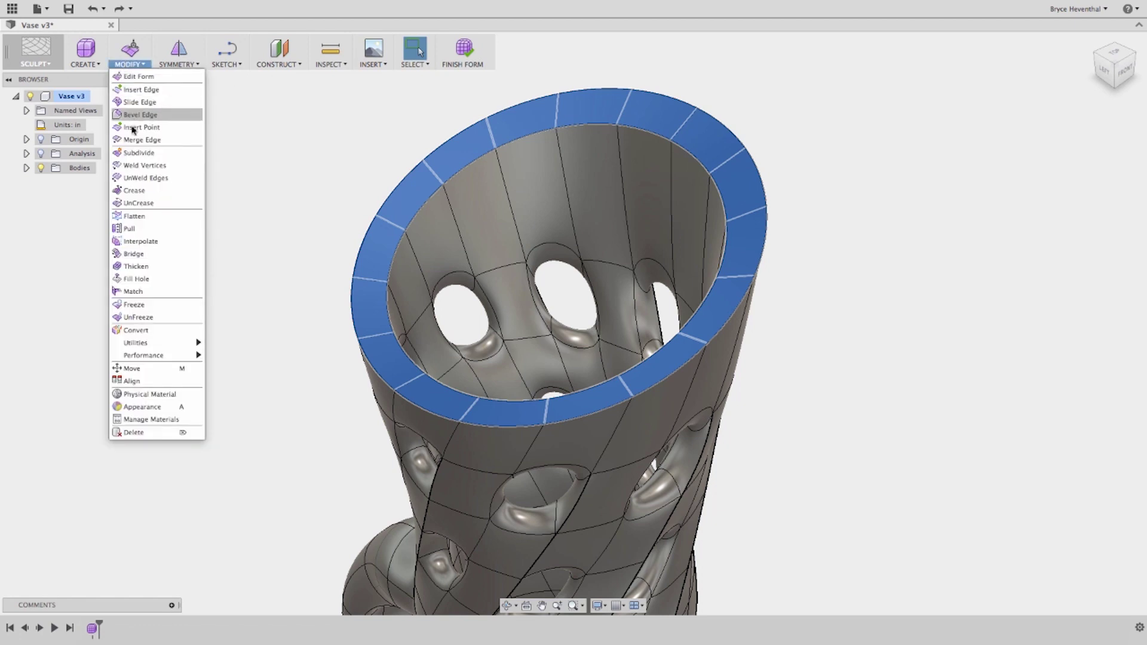
pyautogui.click(137, 305)
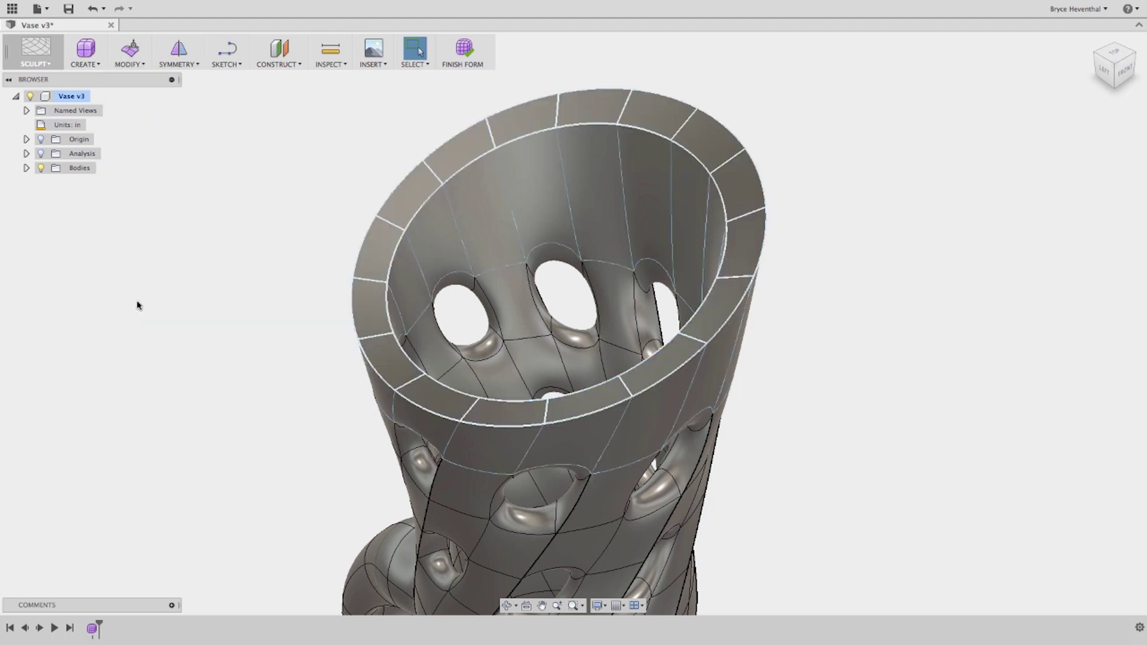
# Use Edit Form to shift three band faces below the rim, including the strip beside the hole
pyautogui.rightClick(178, 337)
pyautogui.click(214, 315)
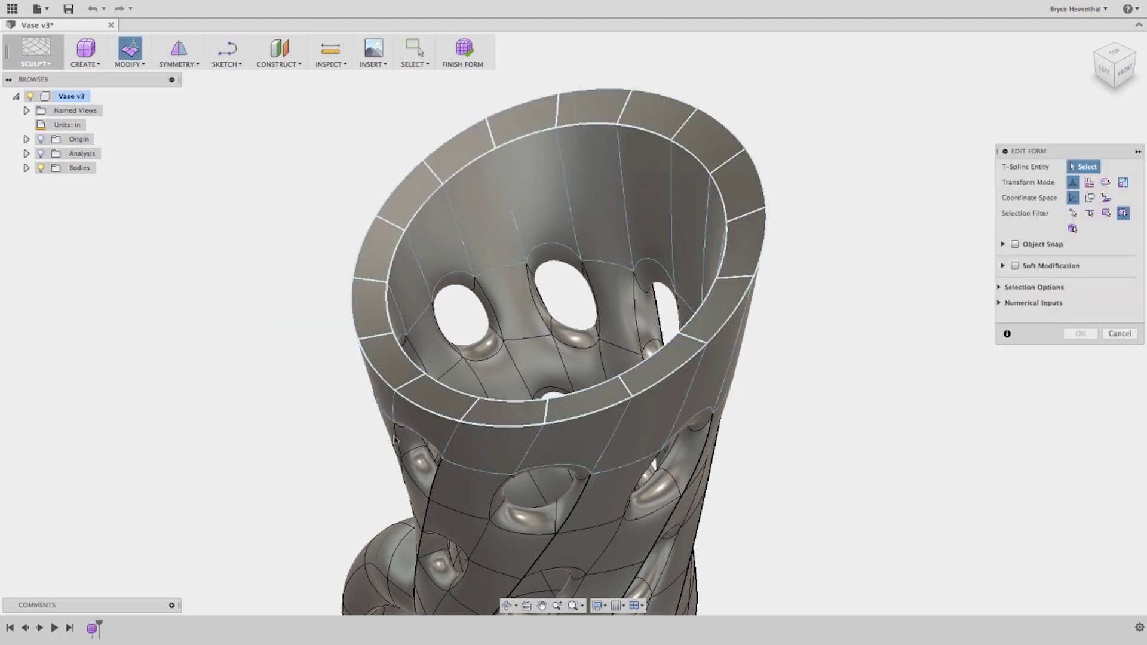
pyautogui.click(472, 493)
pyautogui.click(472, 493)
pyautogui.keyDown('shift'); pyautogui.click(604, 499); pyautogui.keyUp('shift')
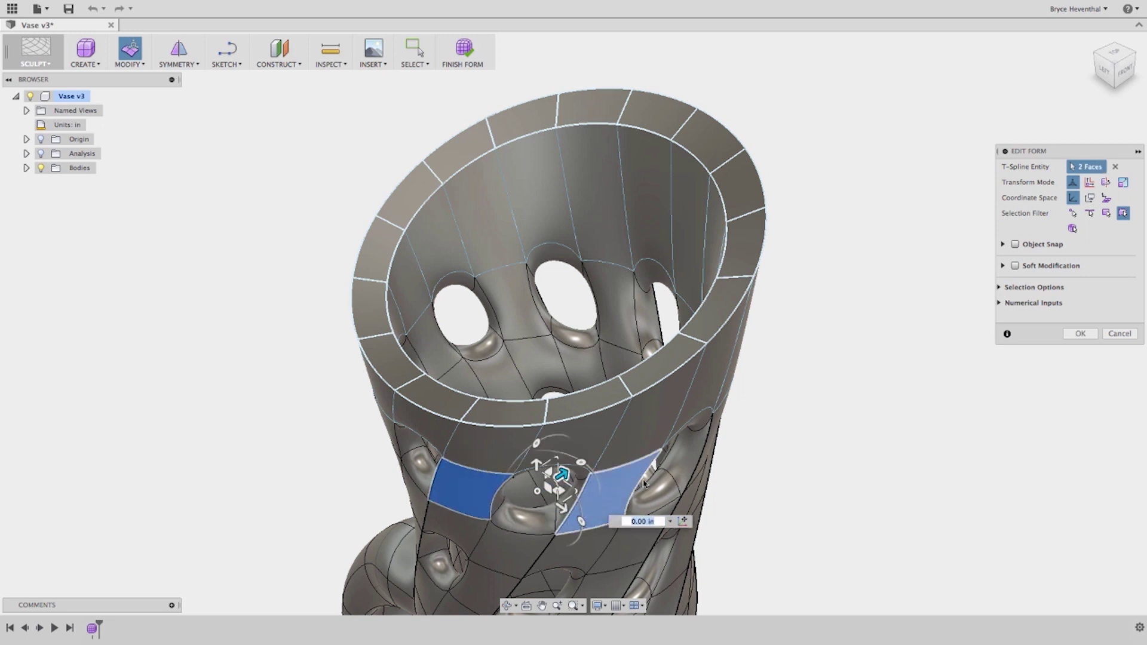
pyautogui.keyDown('shift'); pyautogui.click(706, 447); pyautogui.keyUp('shift')
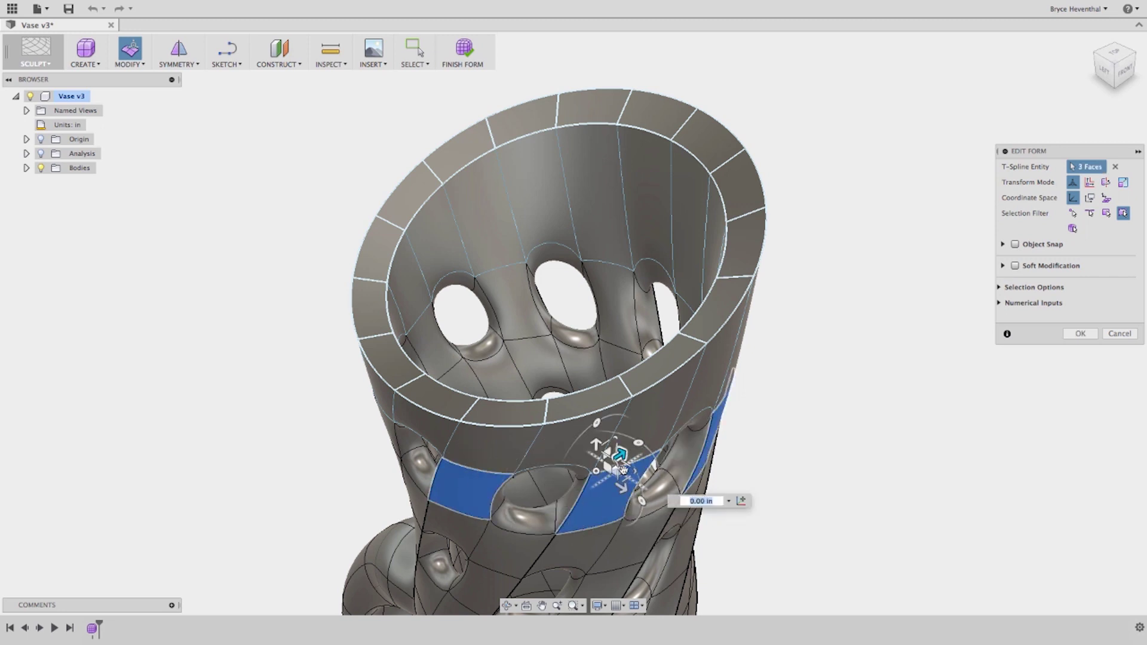
pyautogui.moveTo(623, 470); pyautogui.dragTo(630, 494)
pyautogui.click(1080, 334)
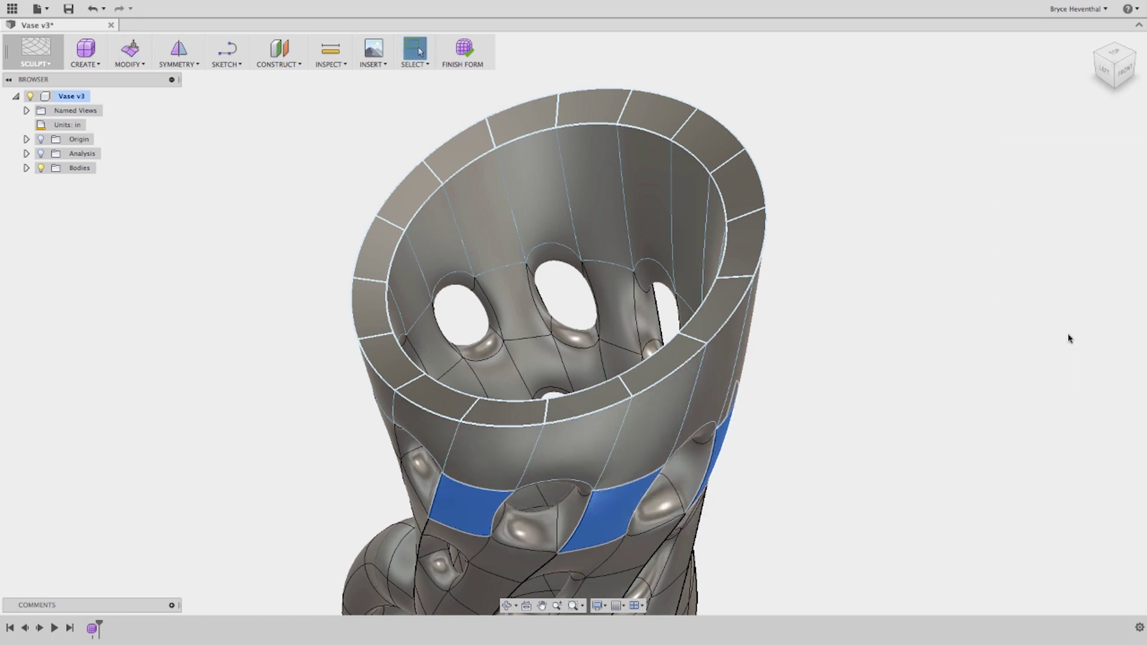
# Apply 3D Cherry - Unfinished from Wood (Solid) > Unfinished to the vase, then view its left side
pyautogui.press('F6')
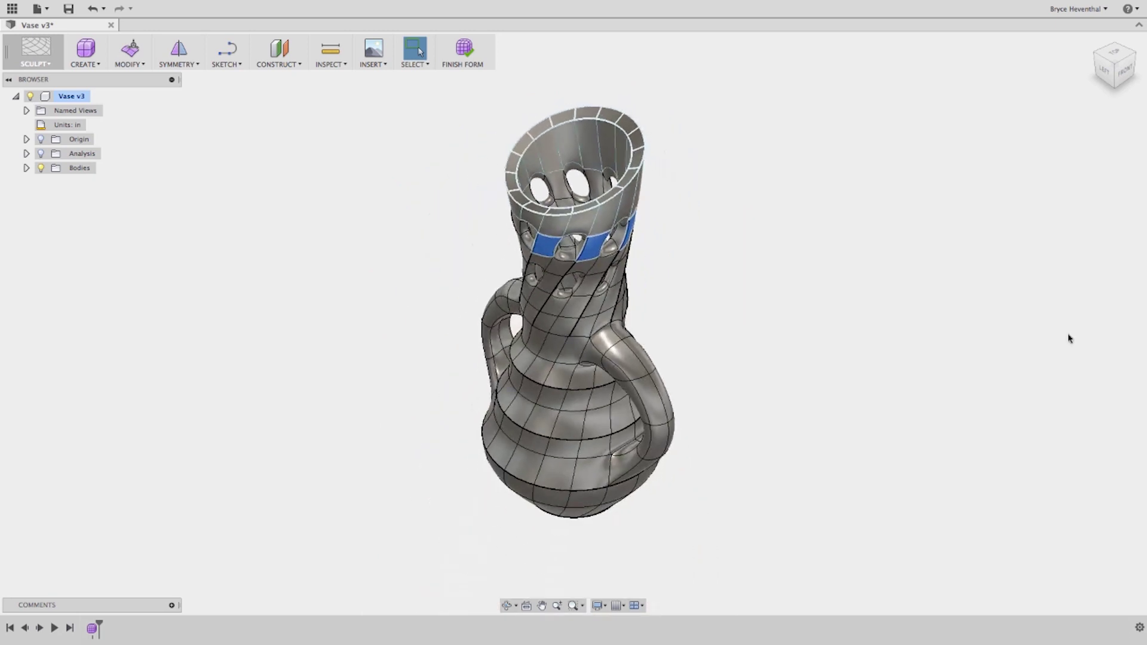
pyautogui.press('a')
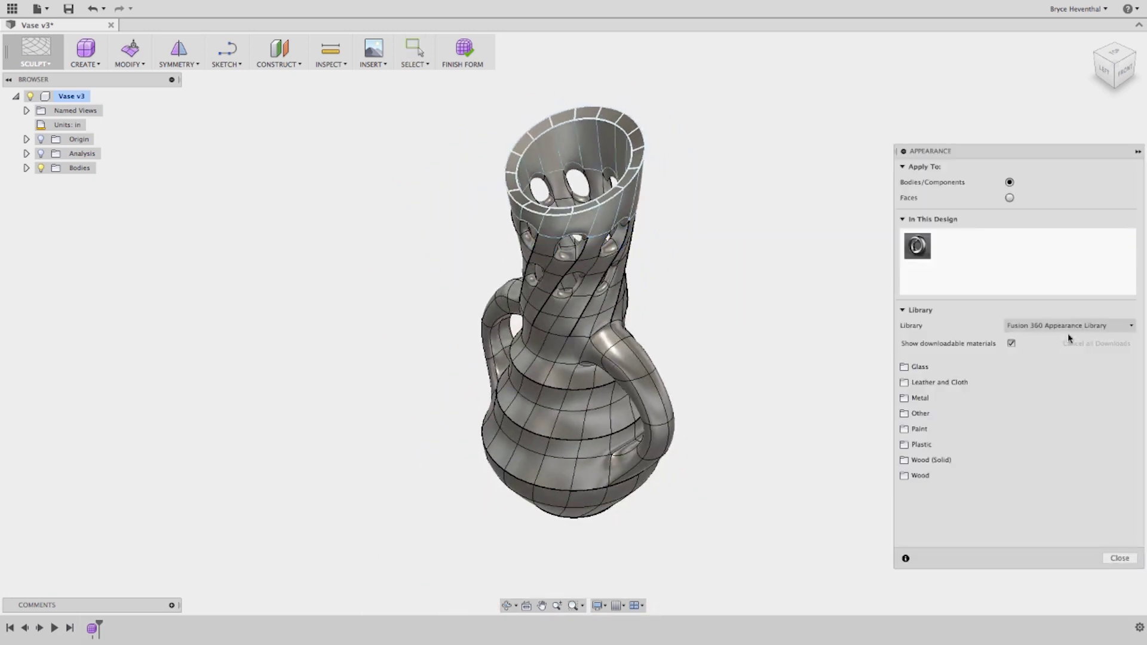
pyautogui.click(1030, 461)
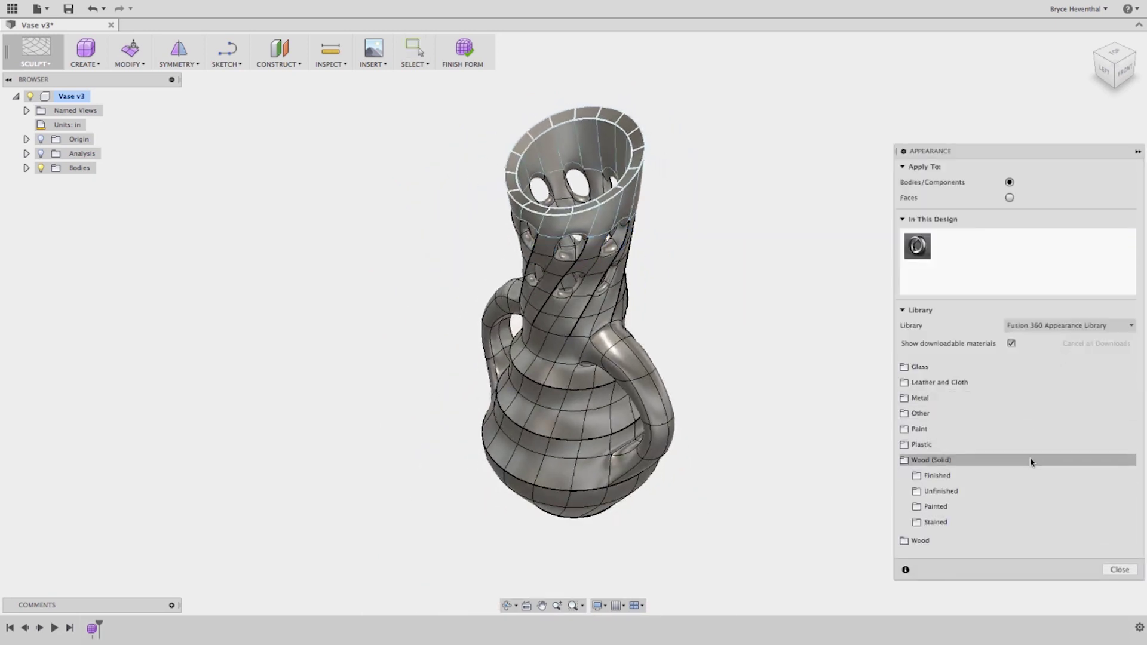
pyautogui.click(1027, 490)
pyautogui.scroll(-2, 1026, 489)
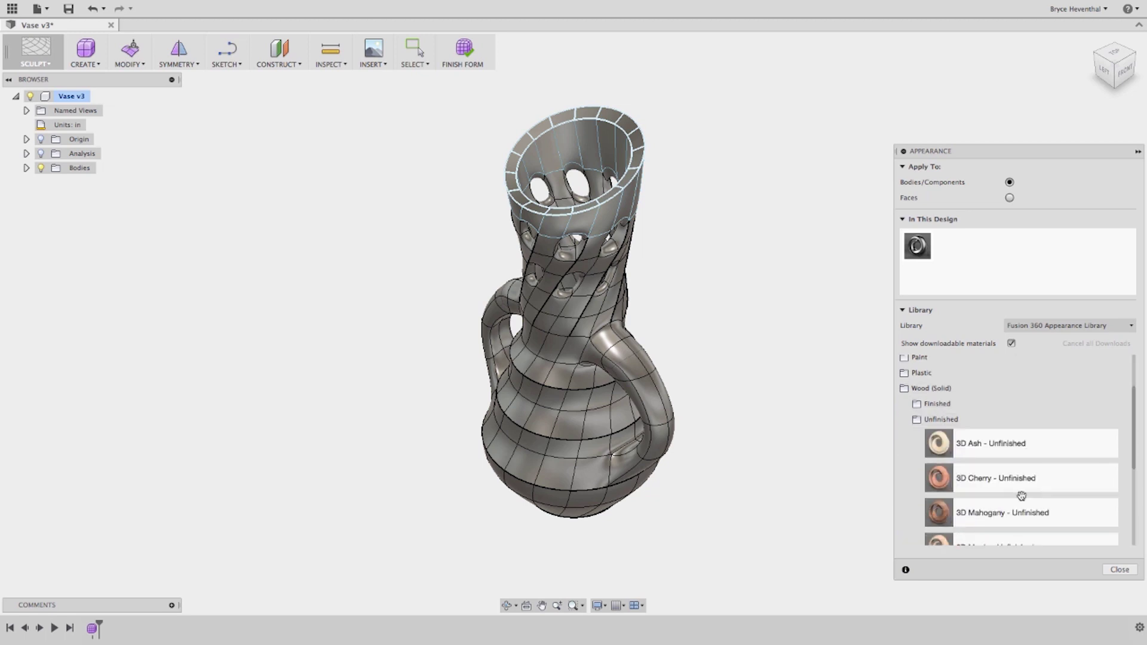
pyautogui.moveTo(1025, 489); pyautogui.dragTo(588, 379)
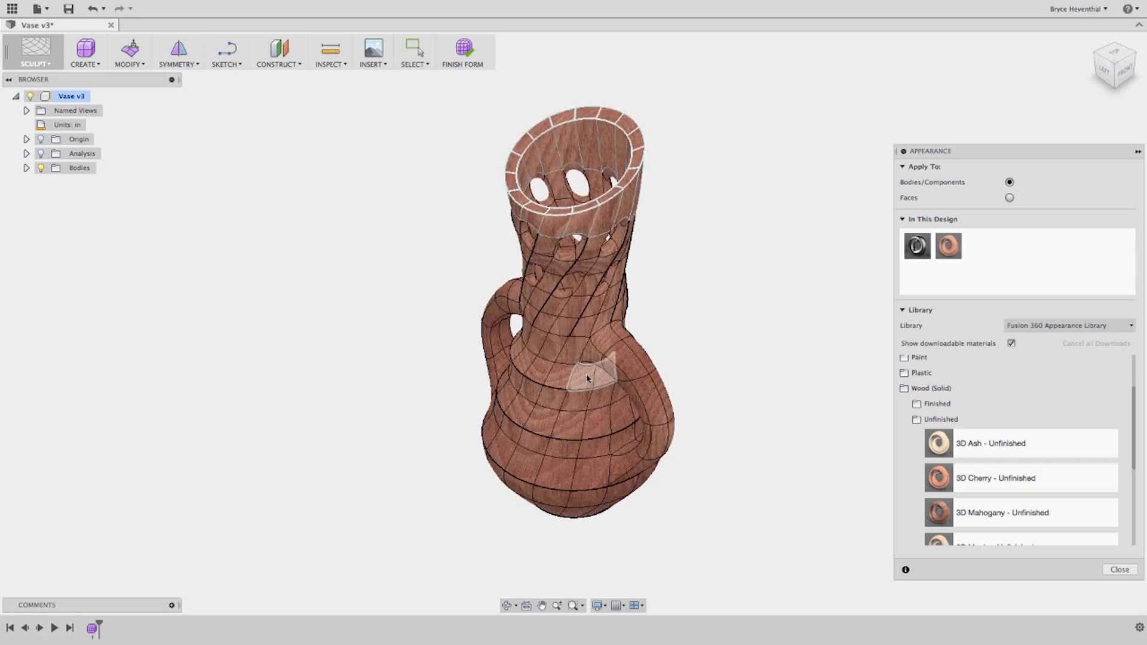
pyautogui.click(1120, 569)
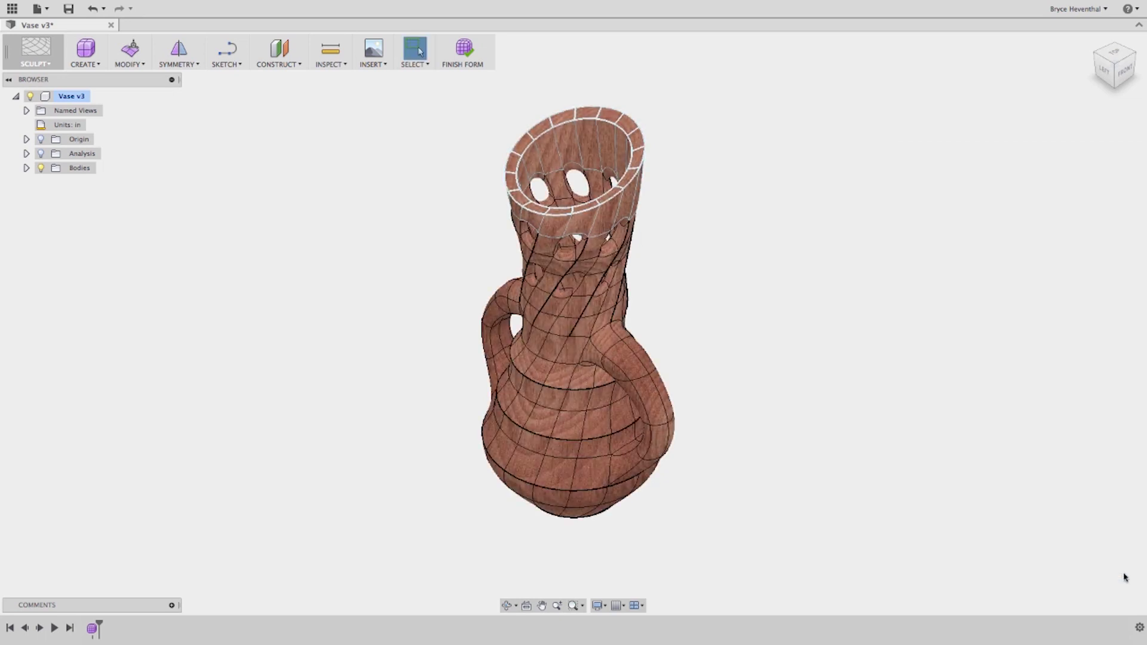
pyautogui.click(1104, 76)
# In Edit Form, scale the vase's bottom edge loop, shift it sideways and rotate it to tilt the base
pyautogui.scroll(5, 566, 546)
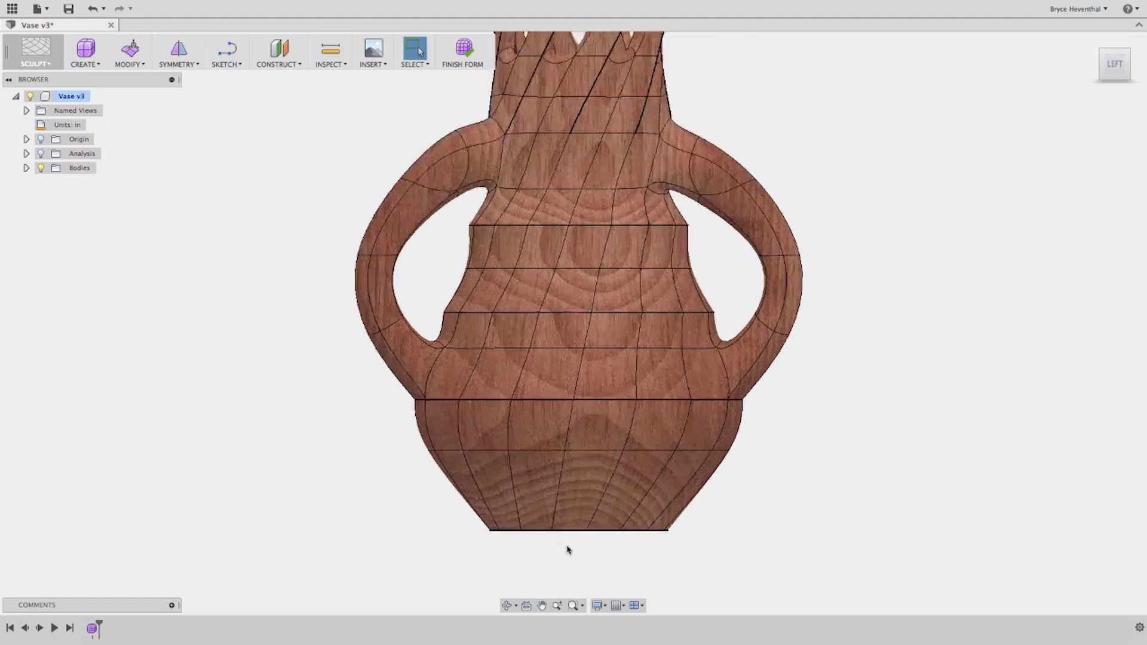
pyautogui.press('e')
pyautogui.doubleClick(582, 527)
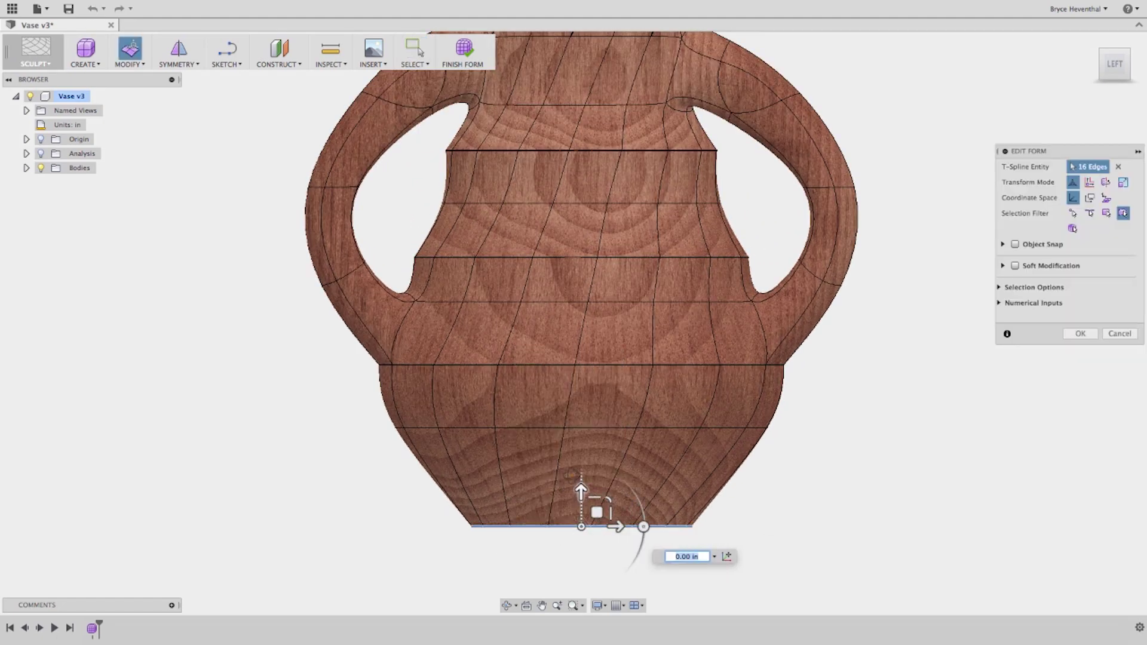
pyautogui.keyDown('shift'); pyautogui.moveTo(583, 527); pyautogui.dragTo(615, 515, button='middle'); pyautogui.keyUp('shift')
pyautogui.moveTo(581, 515); pyautogui.dragTo(579, 484)
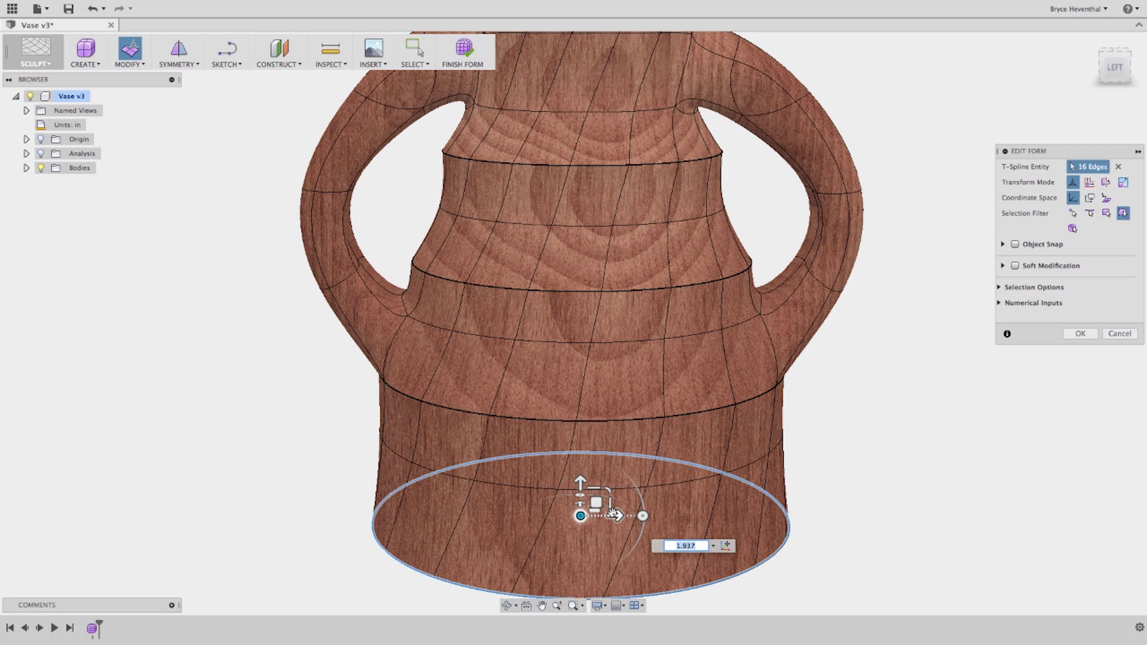
pyautogui.moveTo(622, 517); pyautogui.dragTo(633, 518)
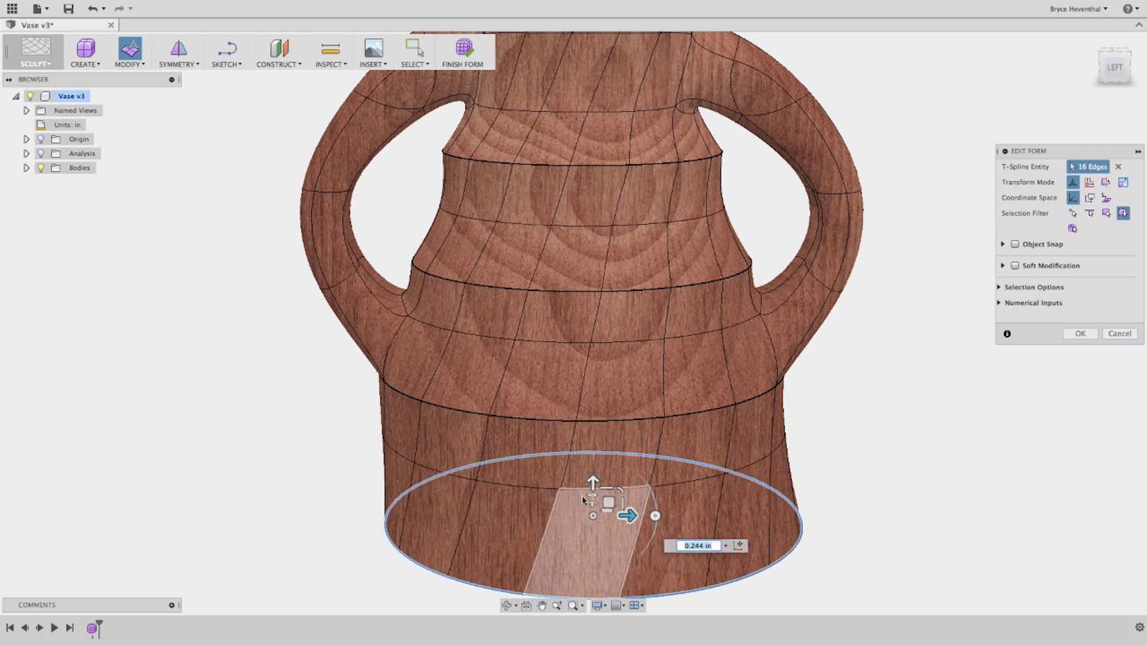
pyautogui.moveTo(577, 497); pyautogui.dragTo(543, 535)
pyautogui.press('Return')
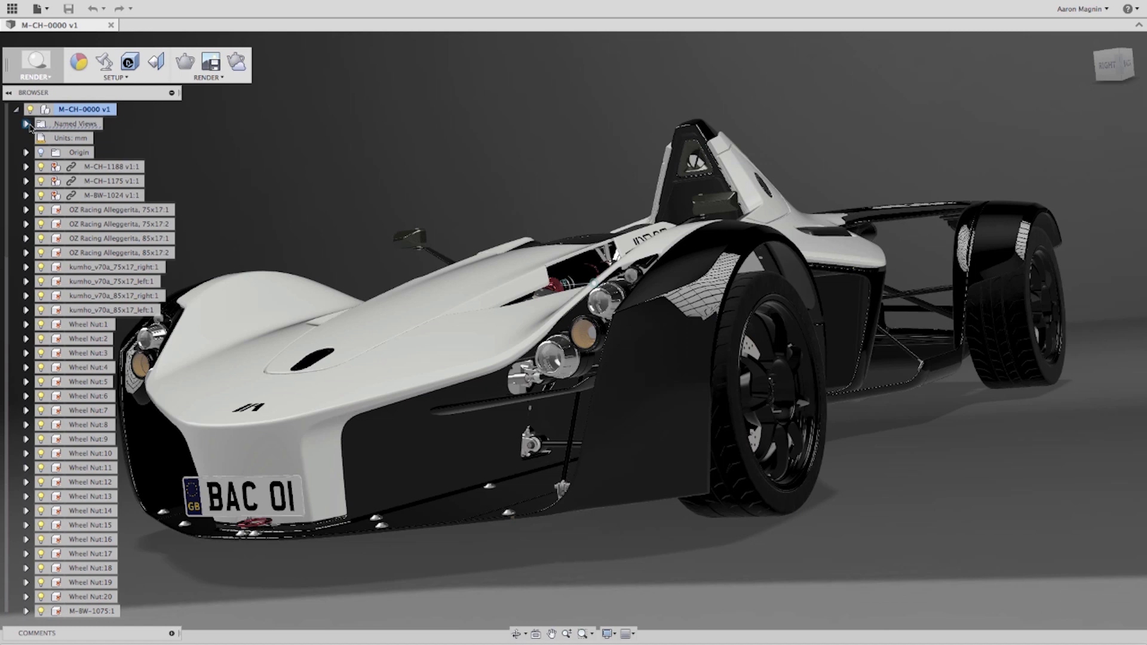
# Switch the car scene's environment to Field from the Environment Library
pyautogui.click(102, 63)
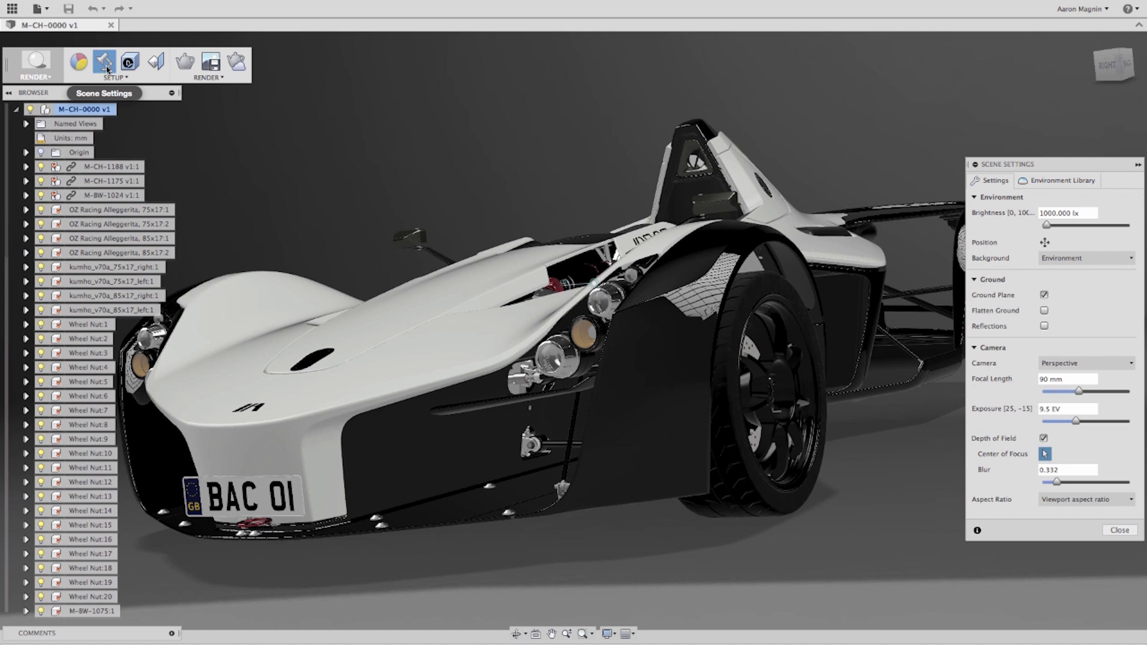
pyautogui.click(1060, 184)
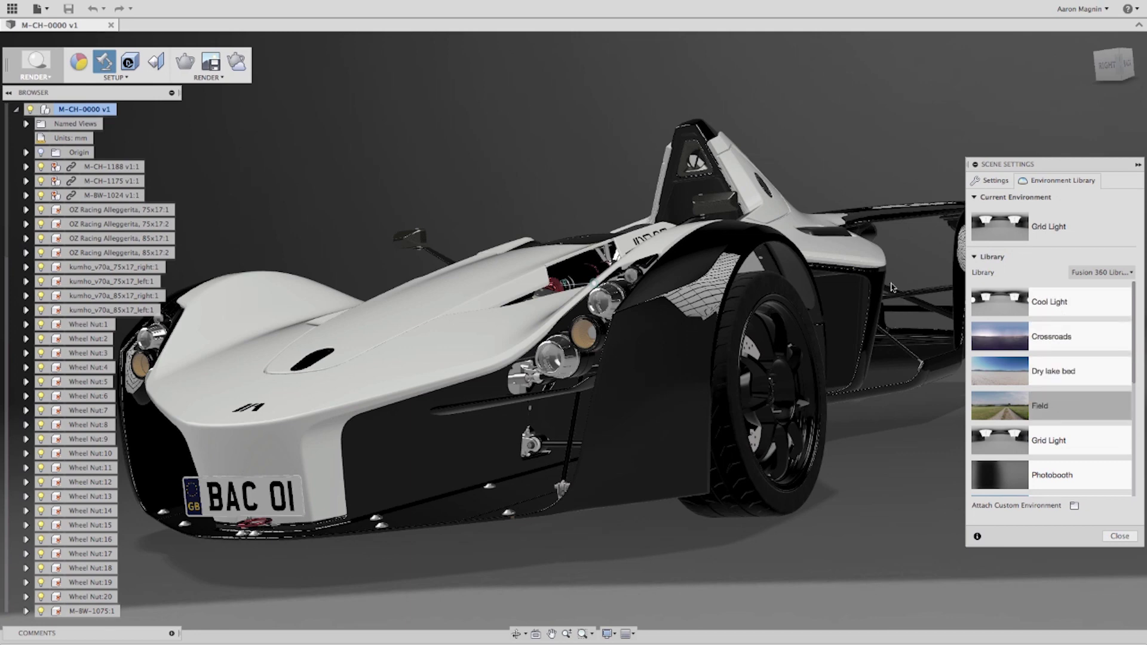
pyautogui.moveTo(901, 258); pyautogui.dragTo(902, 258)
# Rotate the environment position, enable Flatten Ground, and render the car in the viewport
pyautogui.click(992, 180)
pyautogui.click(1046, 242)
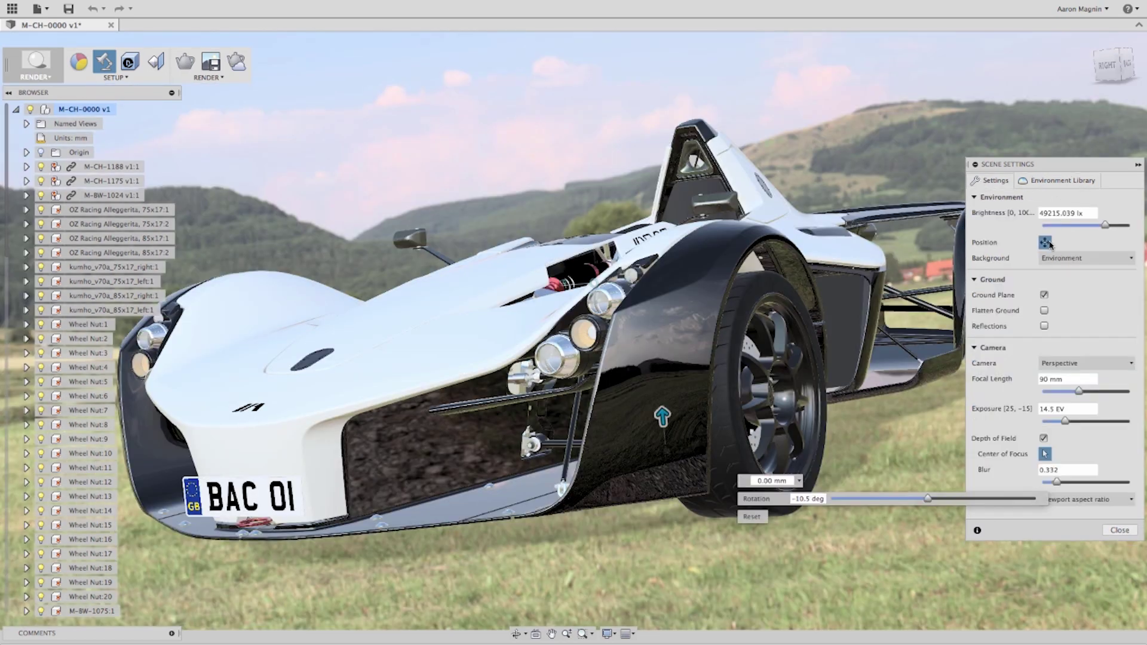
pyautogui.moveTo(919, 502); pyautogui.dragTo(987, 499)
pyautogui.click(1044, 310)
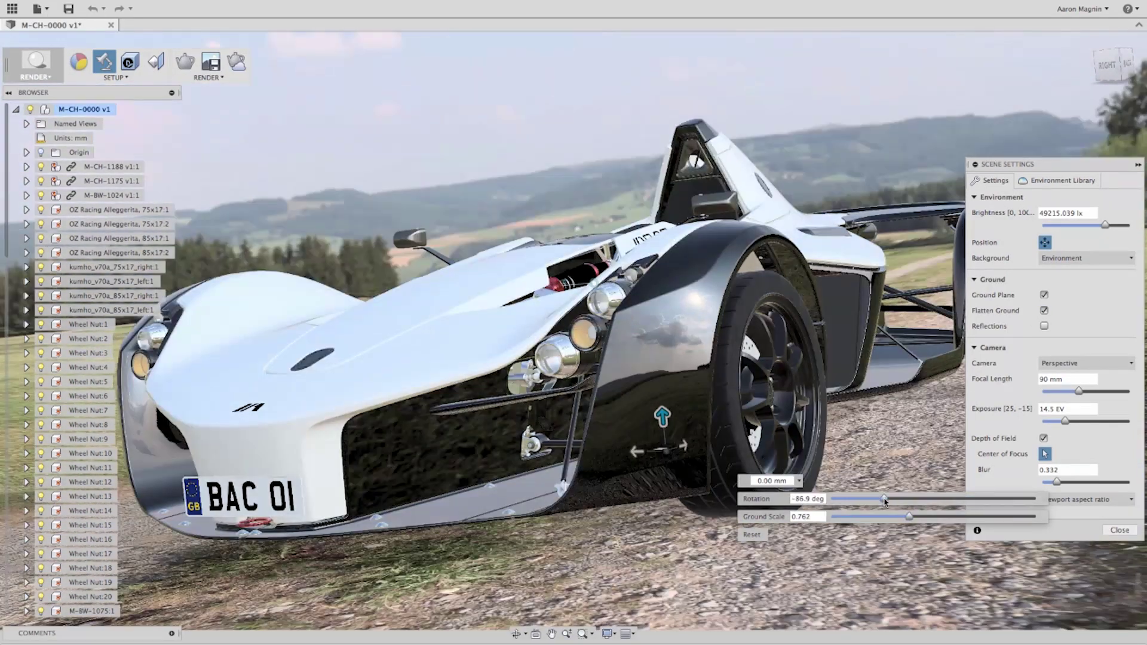
pyautogui.click(186, 65)
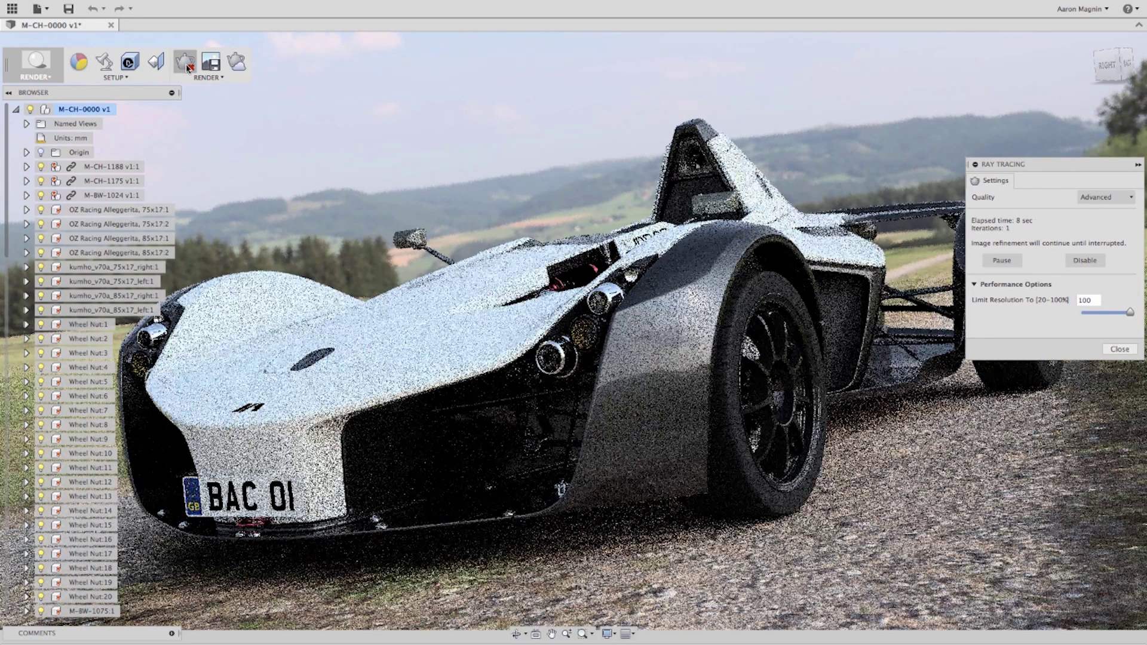
pyautogui.click(1140, 166)
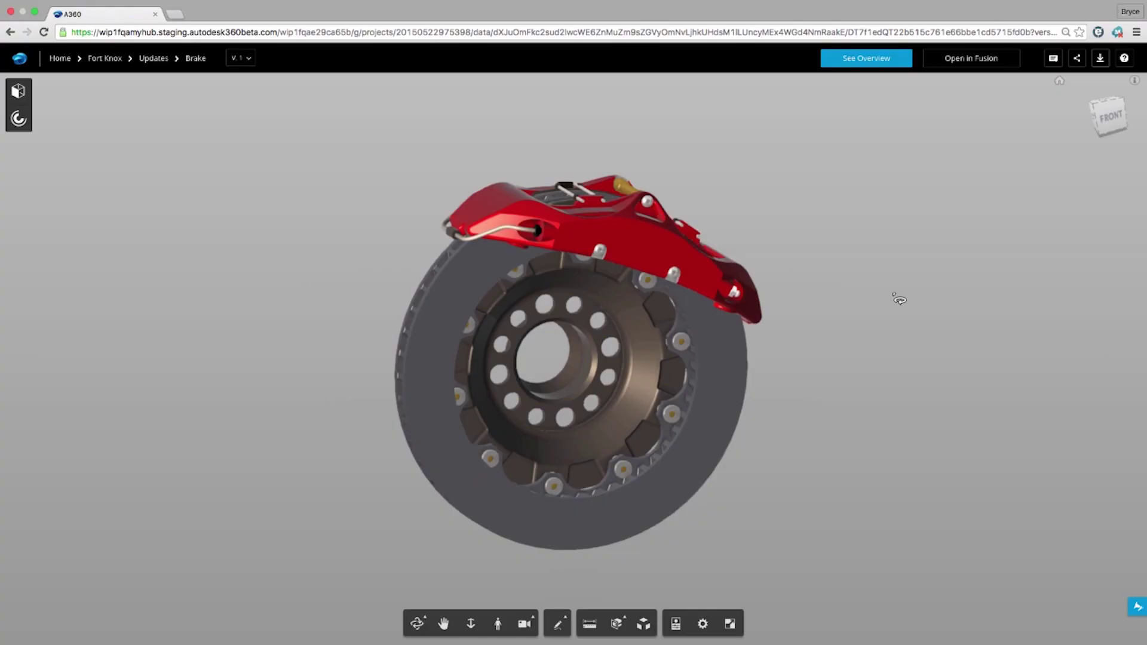
# Measure the distance between two disc bolt faces (201.4 mm)
pyautogui.click(590, 625)
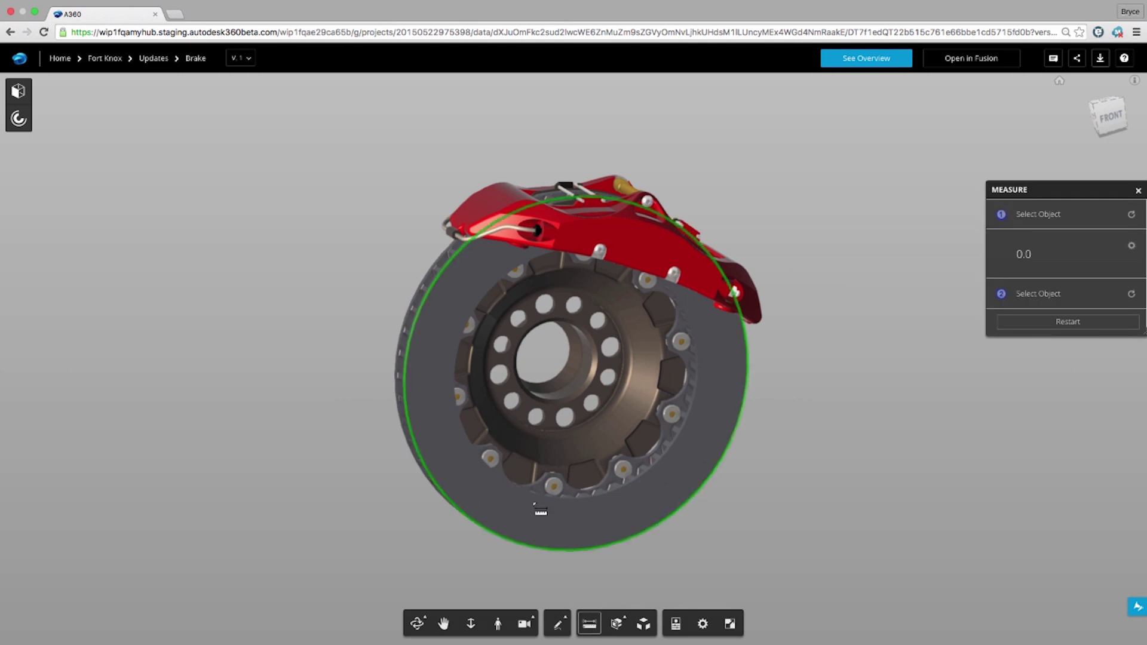
pyautogui.click(501, 468)
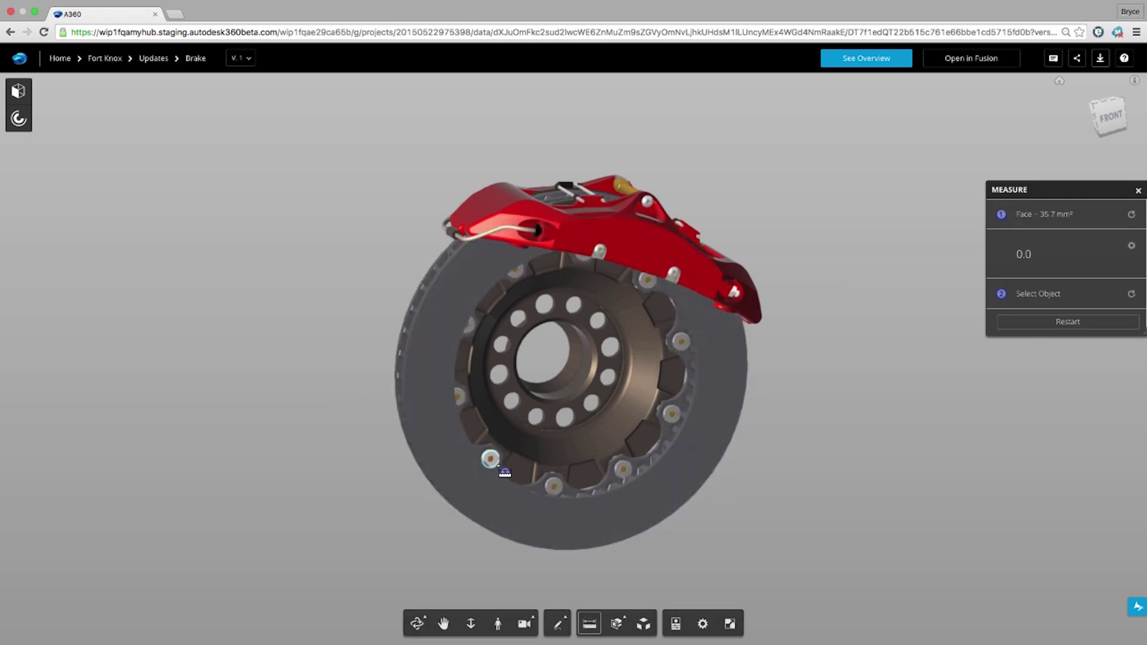
pyautogui.click(655, 284)
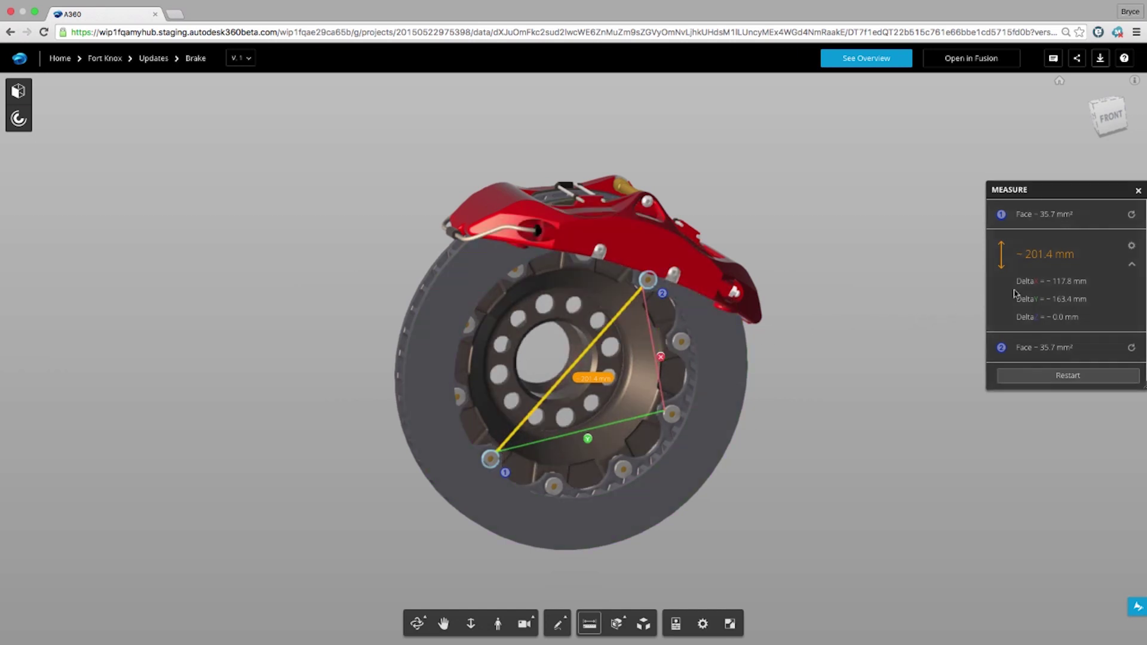
# Measure across the caliper corners (219.4 mm), close the measure tool, and show the top view
pyautogui.click(1032, 376)
pyautogui.moveTo(787, 243); pyautogui.dragTo(555, 383)
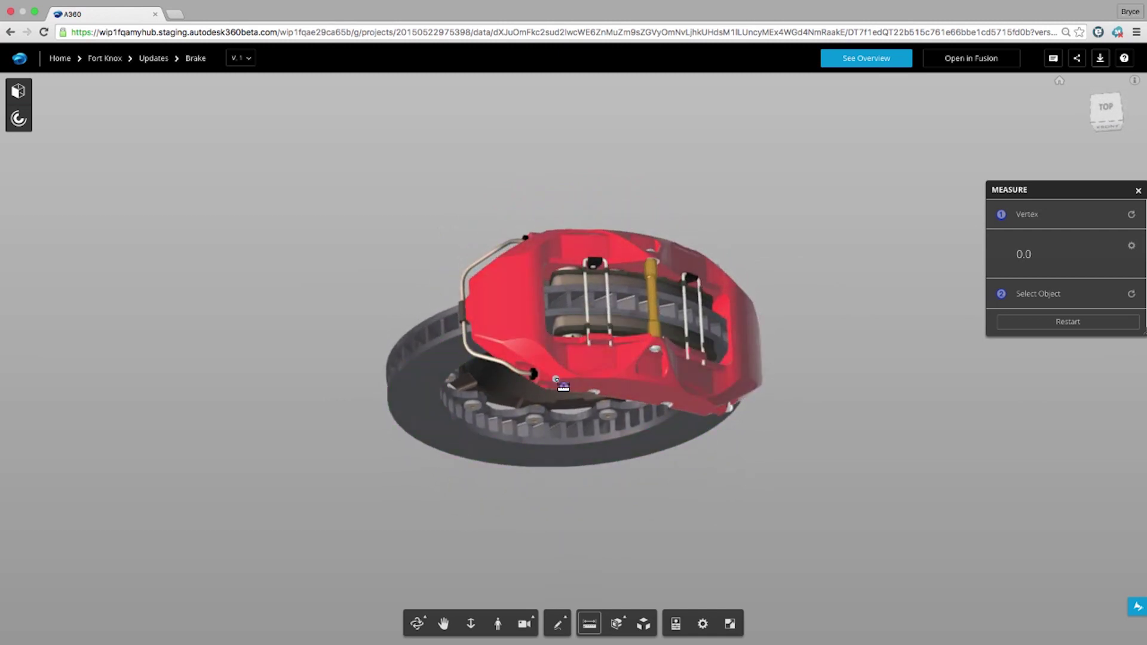
pyautogui.click(725, 274)
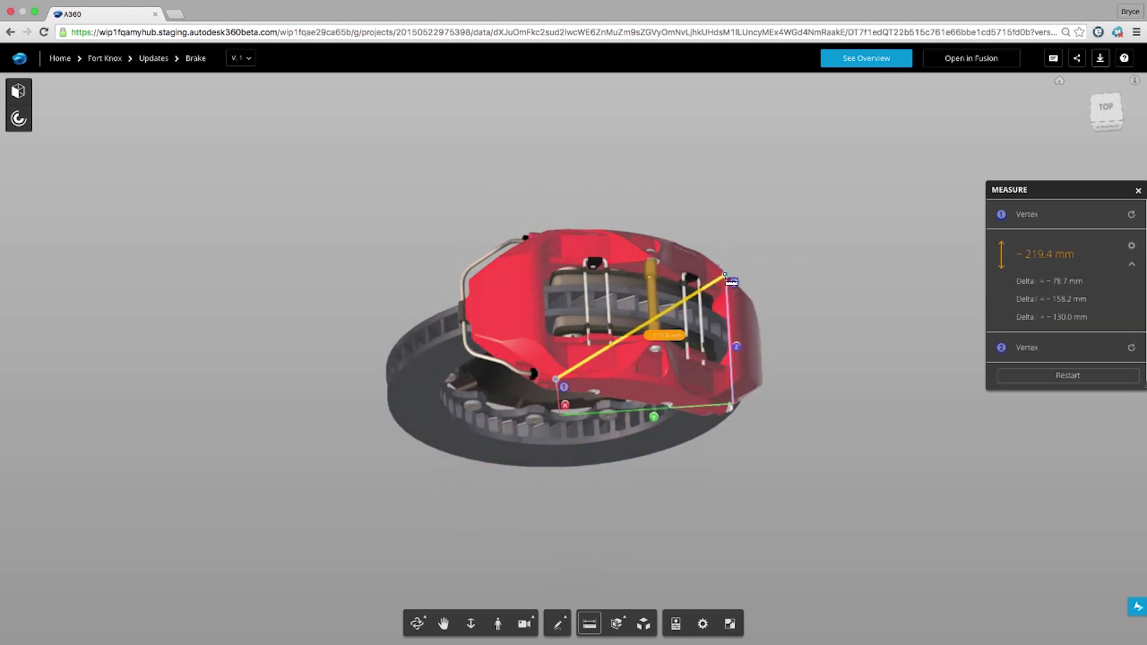
pyautogui.moveTo(731, 282); pyautogui.dragTo(774, 141)
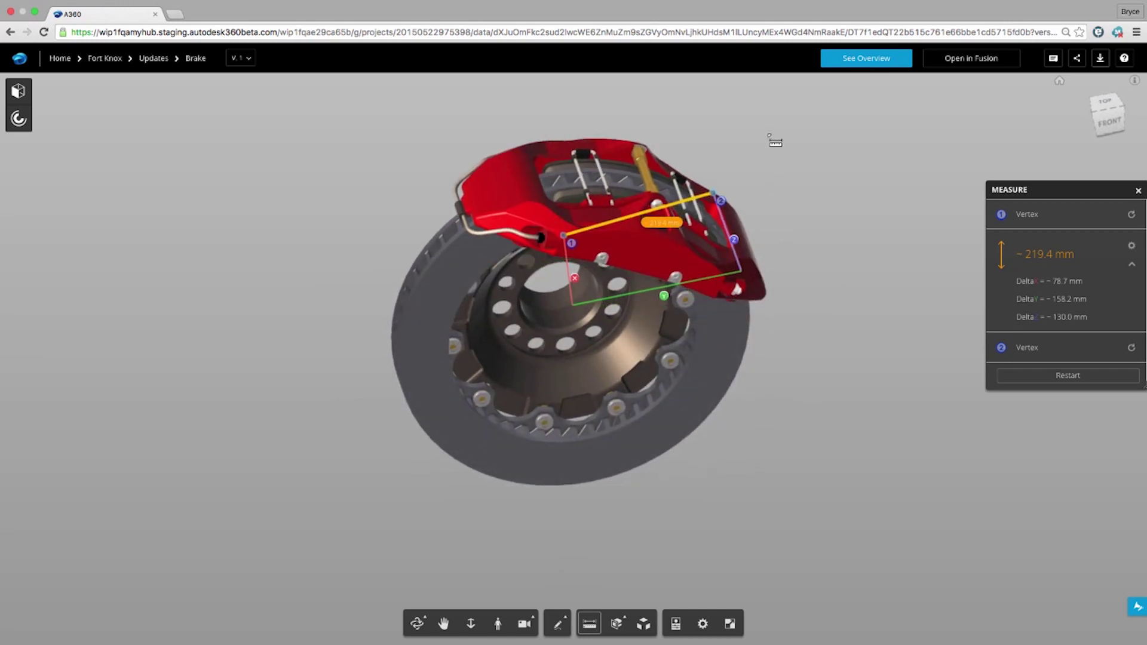
pyautogui.click(1139, 191)
pyautogui.click(1106, 106)
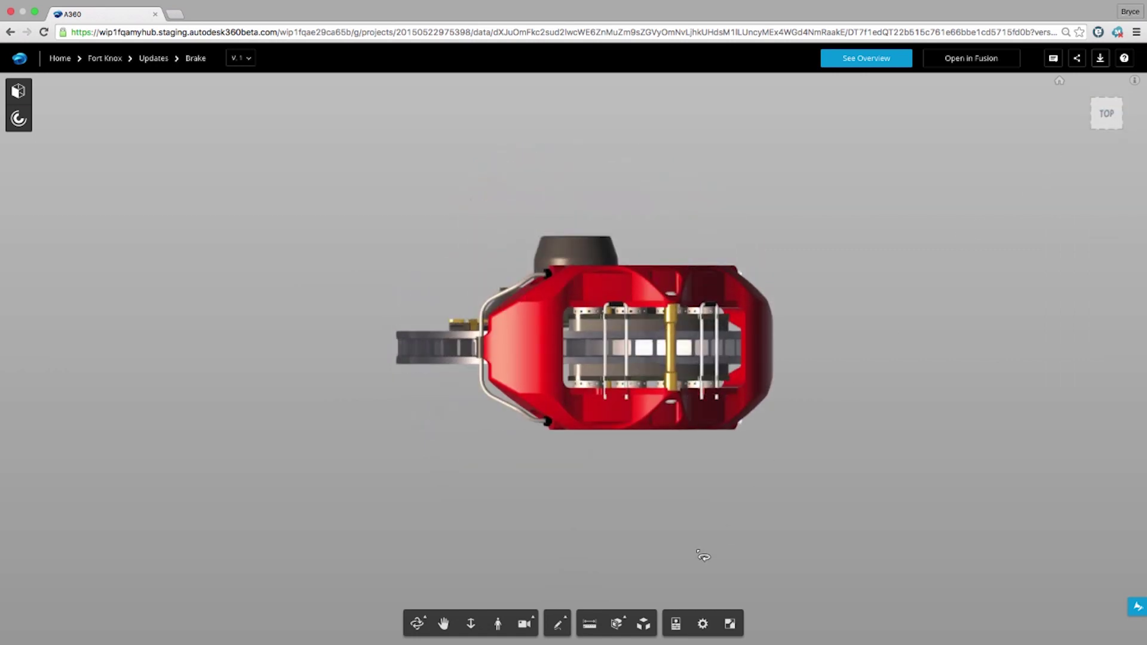
# In Markup mode, draw a rectangle around the caliper shaft and an arrow pointing at it
pyautogui.click(558, 624)
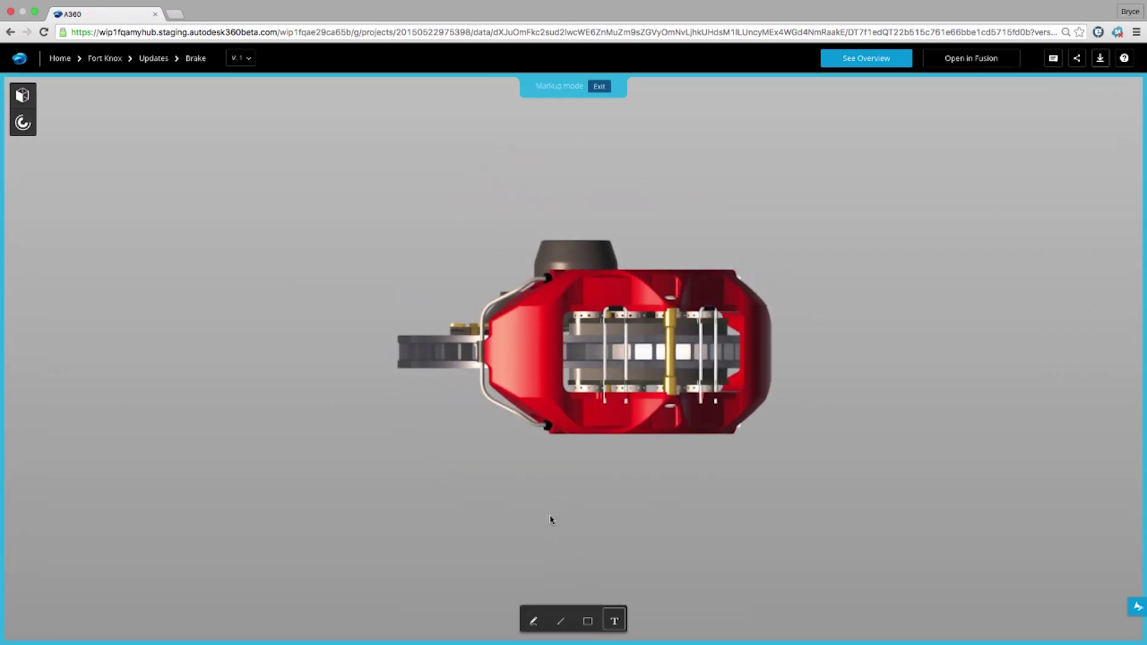
pyautogui.click(588, 624)
pyautogui.moveTo(651, 248)
pyautogui.mouseDown()
pyautogui.moveTo(687, 383)
pyautogui.moveTo(689, 464)
pyautogui.mouseUp()
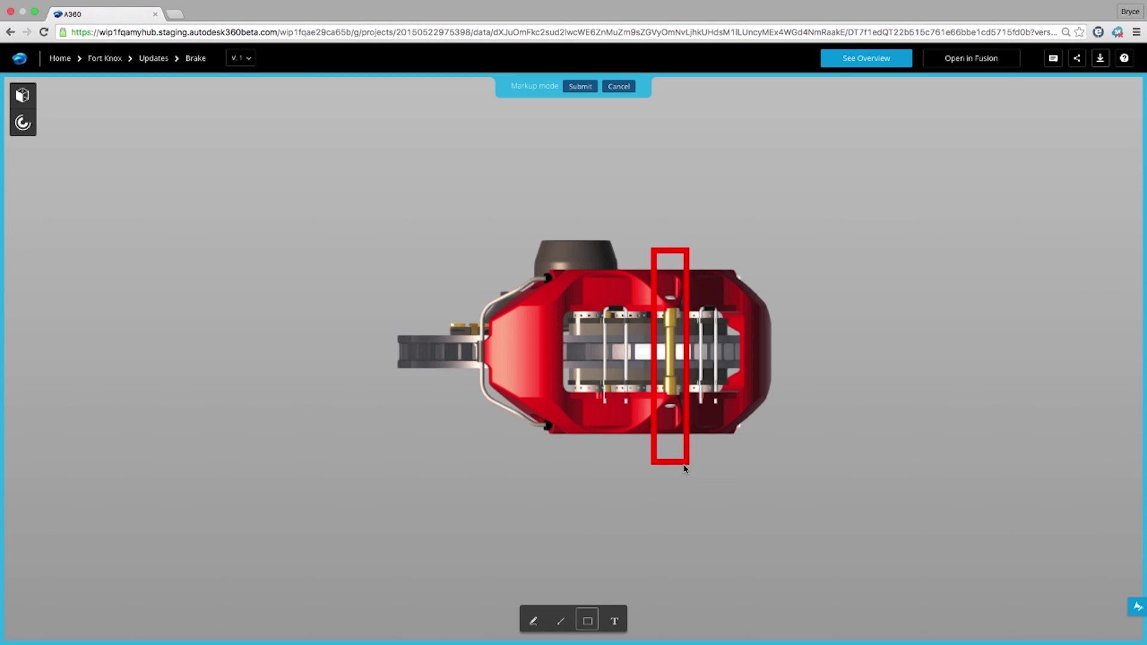
pyautogui.click(561, 622)
pyautogui.moveTo(806, 184); pyautogui.dragTo(703, 242)
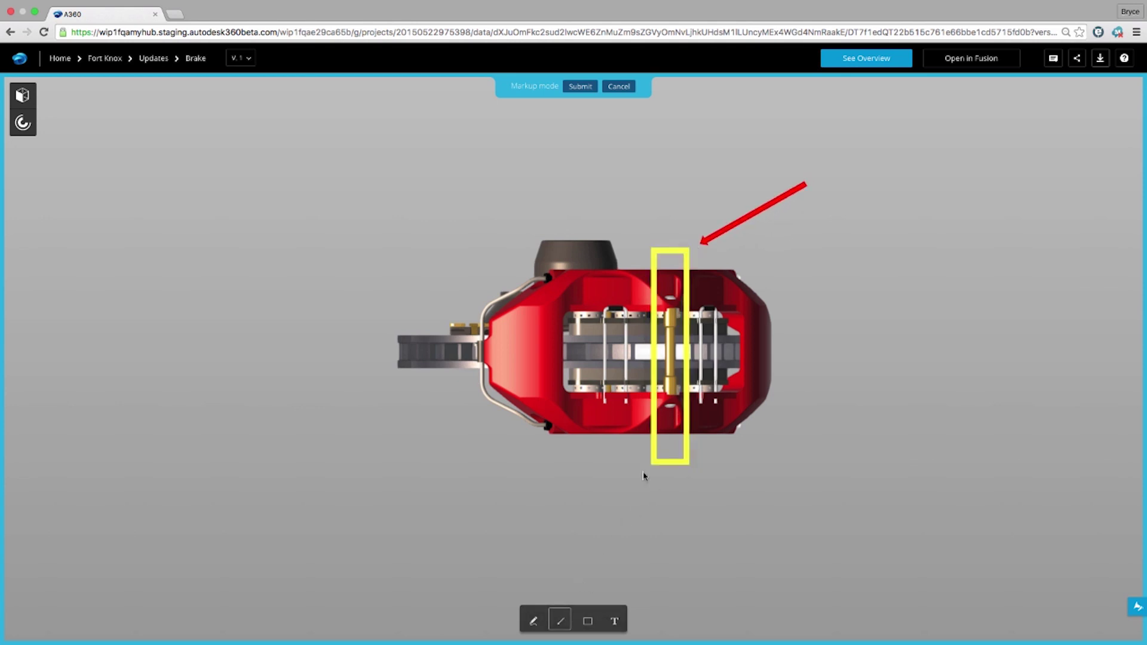
# Add the note 'This shaft failed in the physical test' beside the arrow and submit the markup
pyautogui.click(836, 201)
pyautogui.write('This shaft failed in the p')
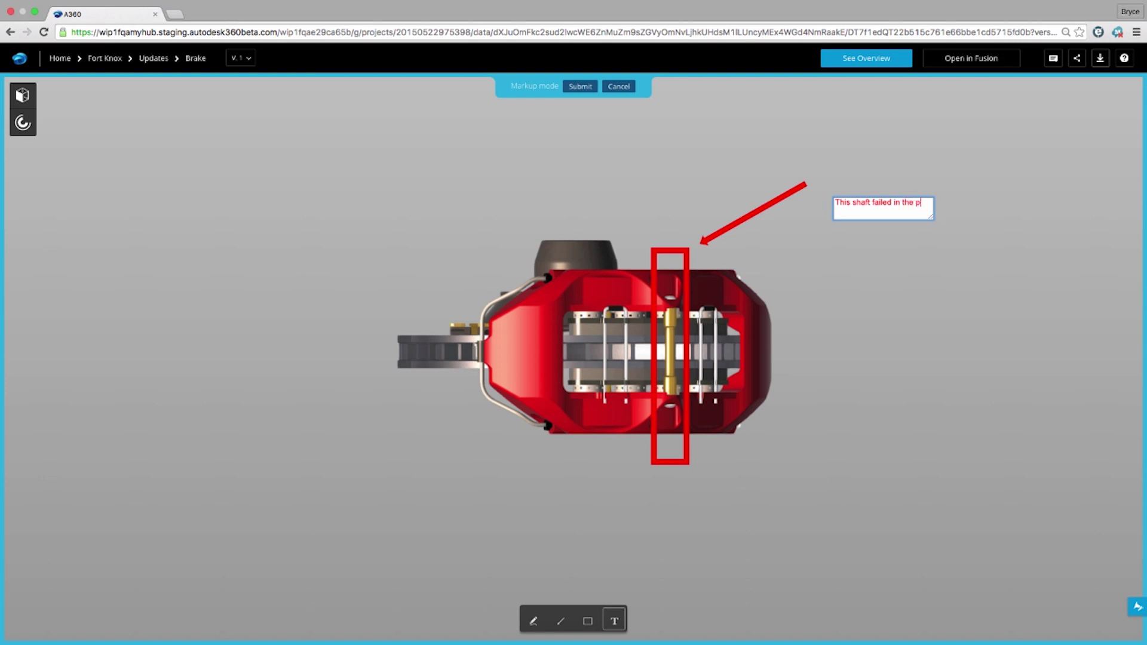
pyautogui.write('hysical test')
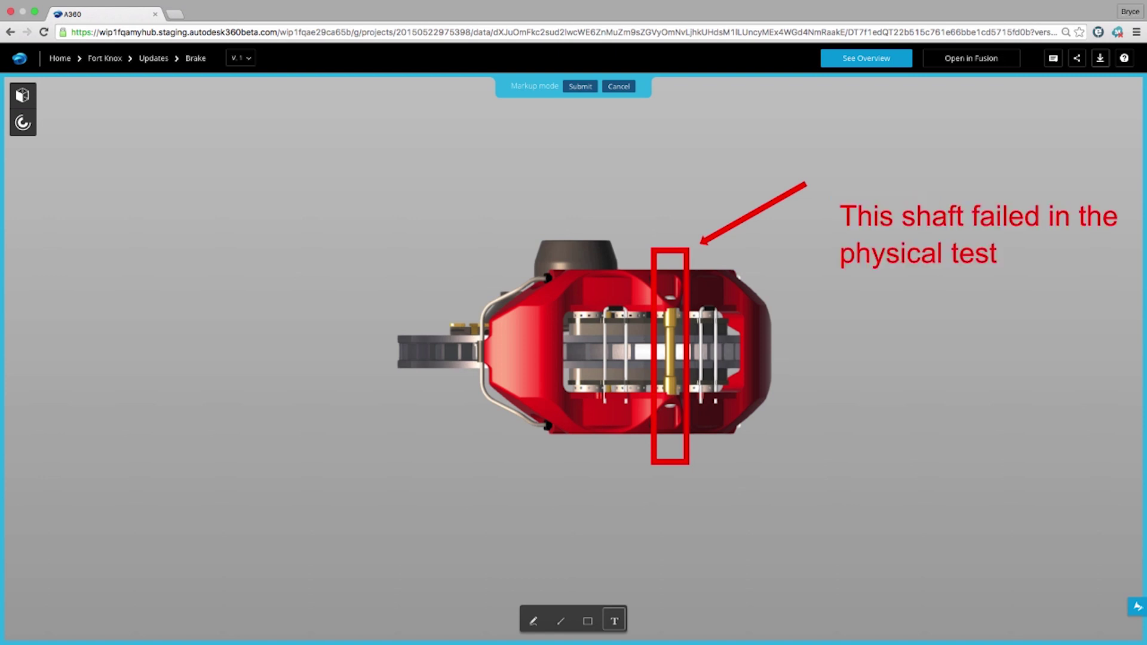
pyautogui.click(871, 198)
pyautogui.moveTo(871, 197); pyautogui.dragTo(862, 160)
pyautogui.click(583, 87)
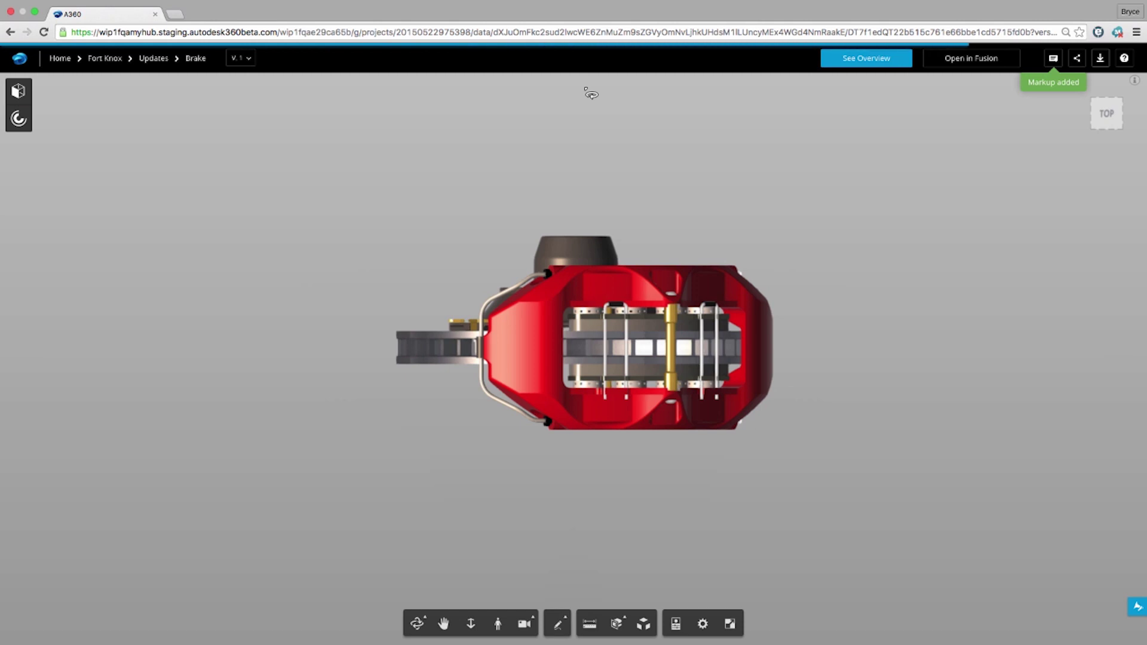
# Post the comment 'New bolts required for Rev 2' on a disc bolt, then show the front view
pyautogui.click(1053, 58)
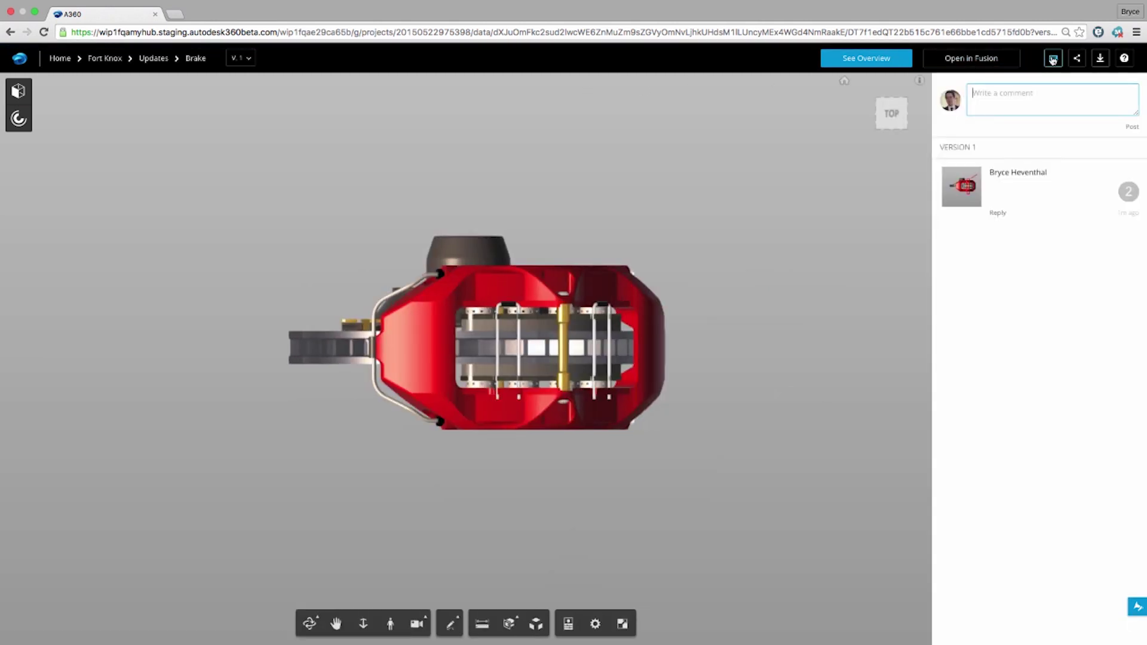
pyautogui.moveTo(619, 508); pyautogui.dragTo(685, 354)
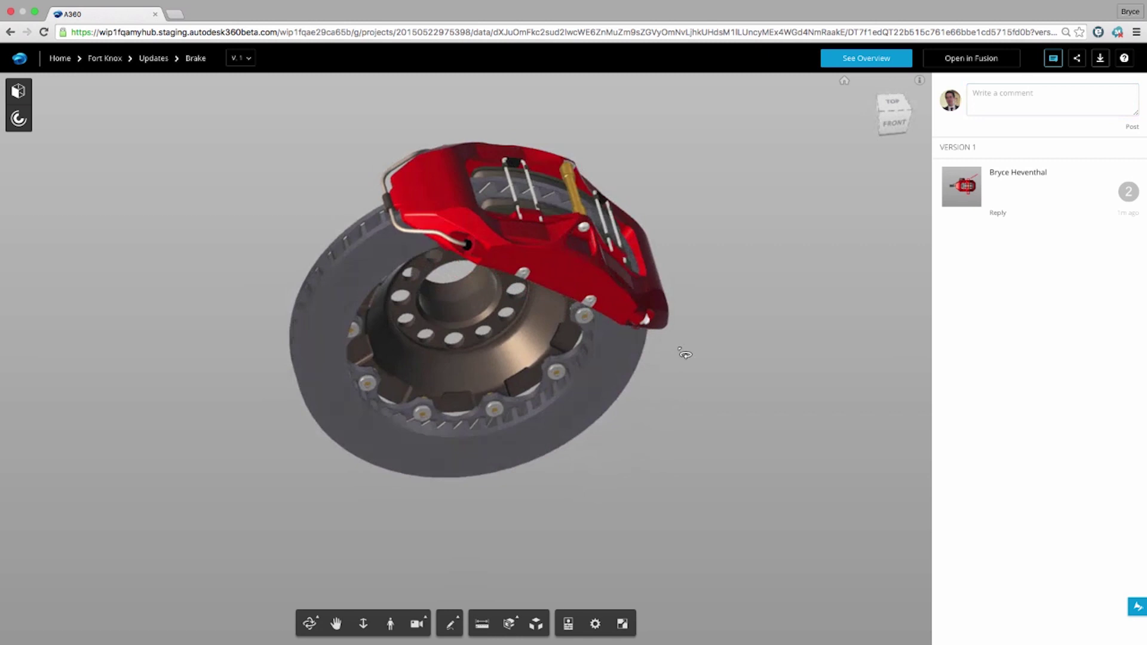
pyautogui.scroll(5, 506, 435)
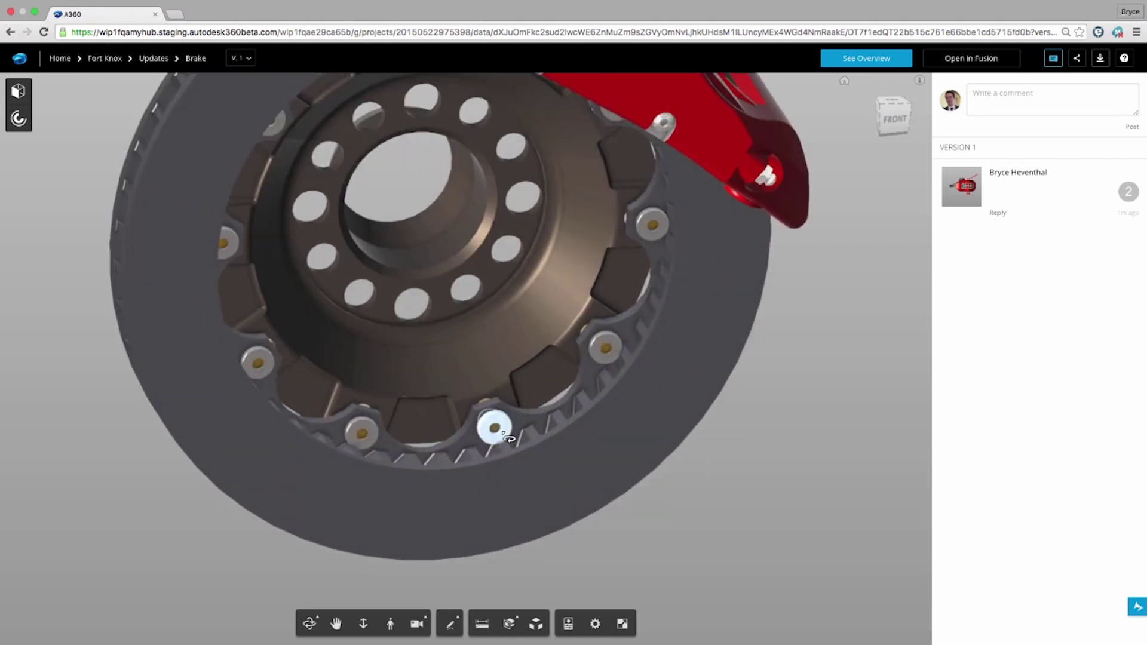
pyautogui.click(451, 623)
pyautogui.click(452, 570)
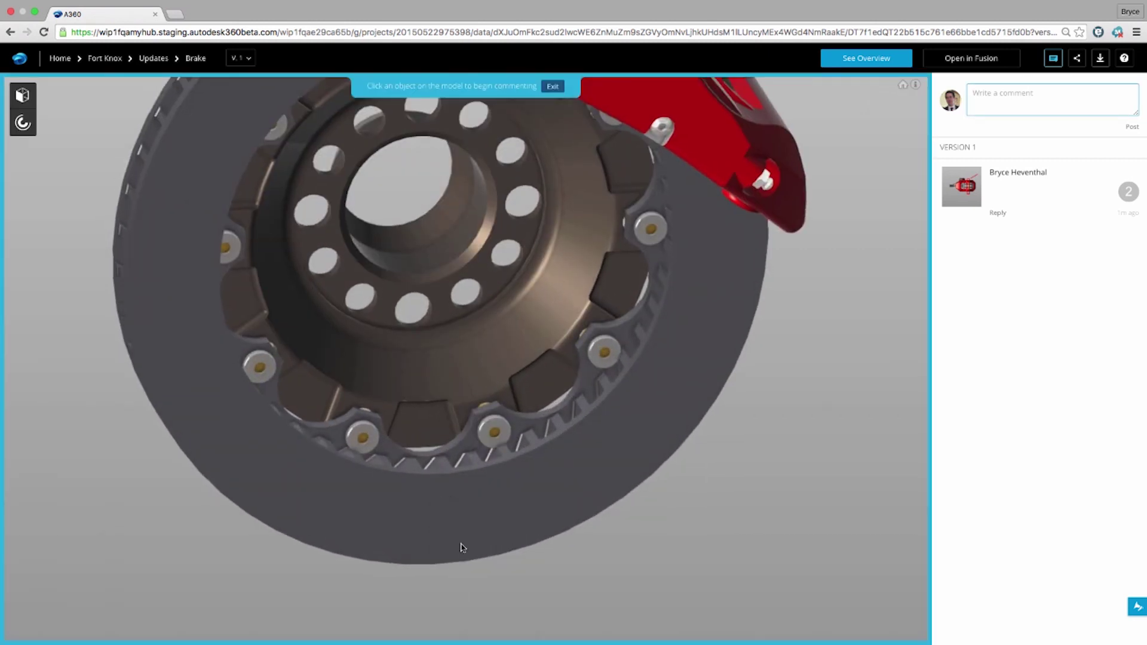
pyautogui.click(497, 442)
pyautogui.write('New bolts required for Rev 2')
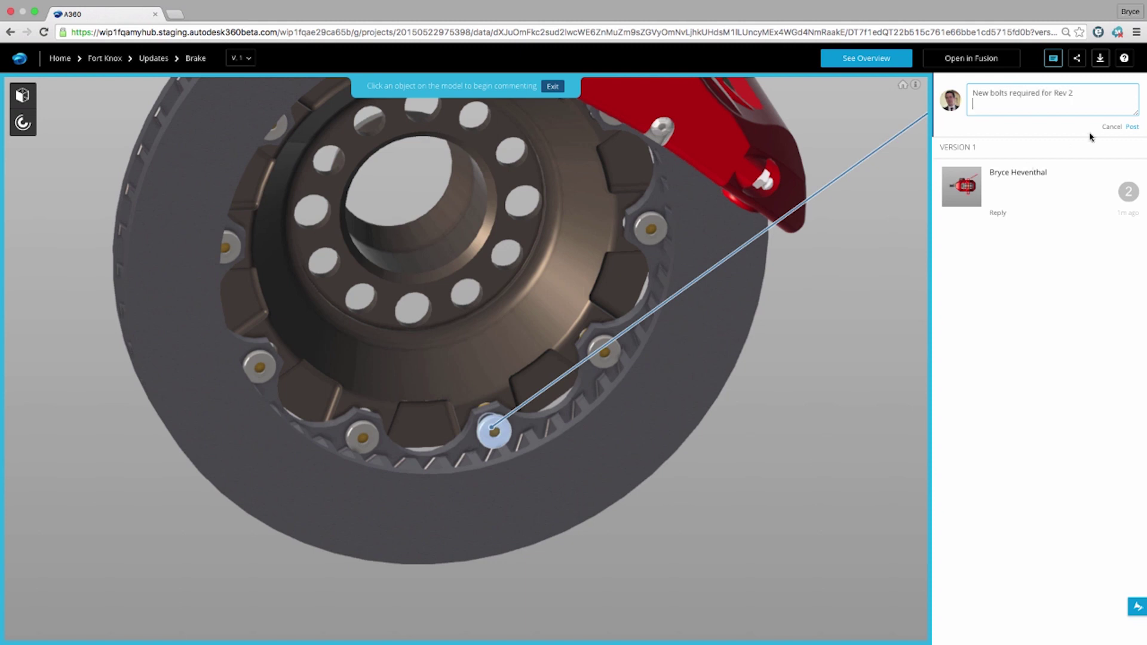
pyautogui.click(1133, 127)
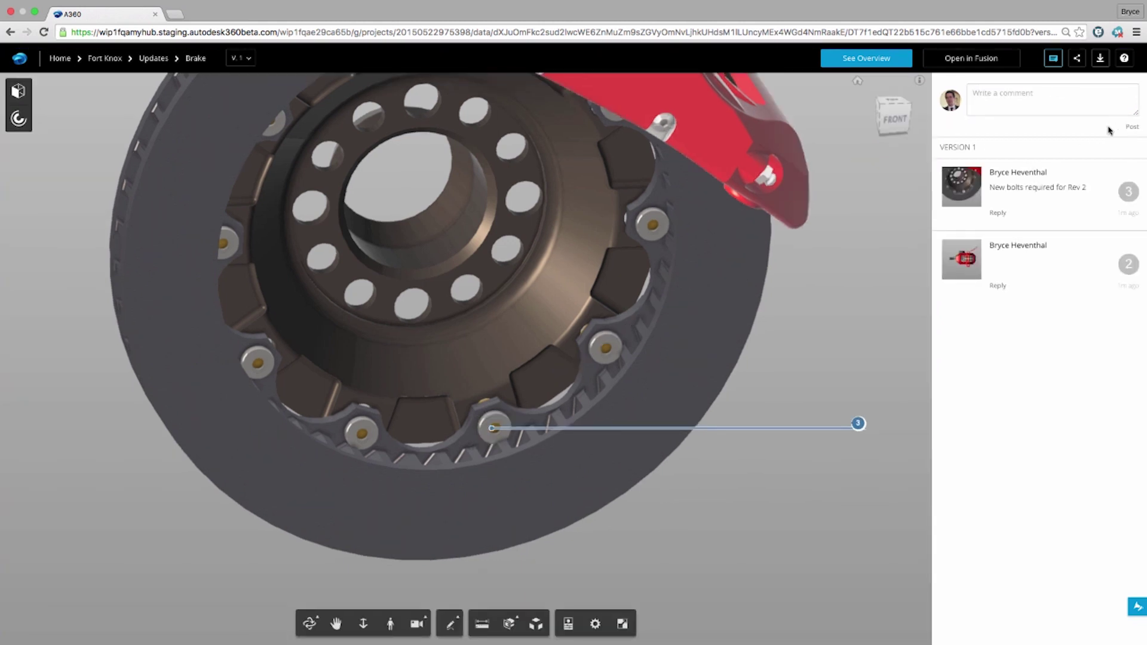
pyautogui.click(896, 125)
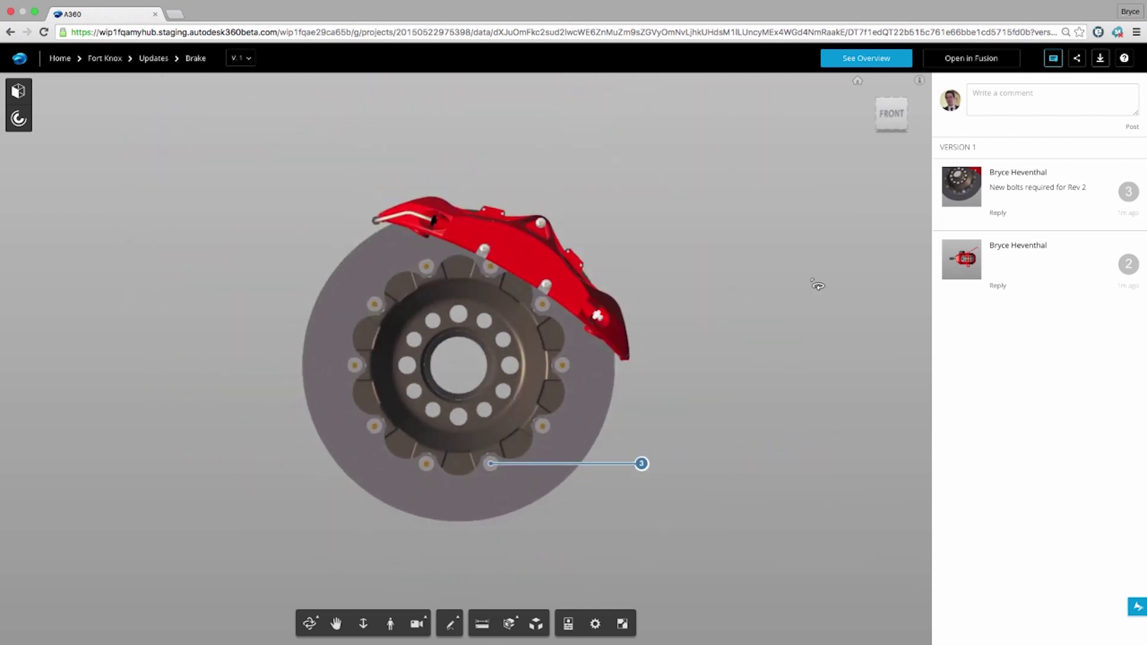
# Post 'Brake Disc Face to be machined' on the disc's braking face and display it from an angled view
pyautogui.moveTo(451, 624)
pyautogui.click(448, 509)
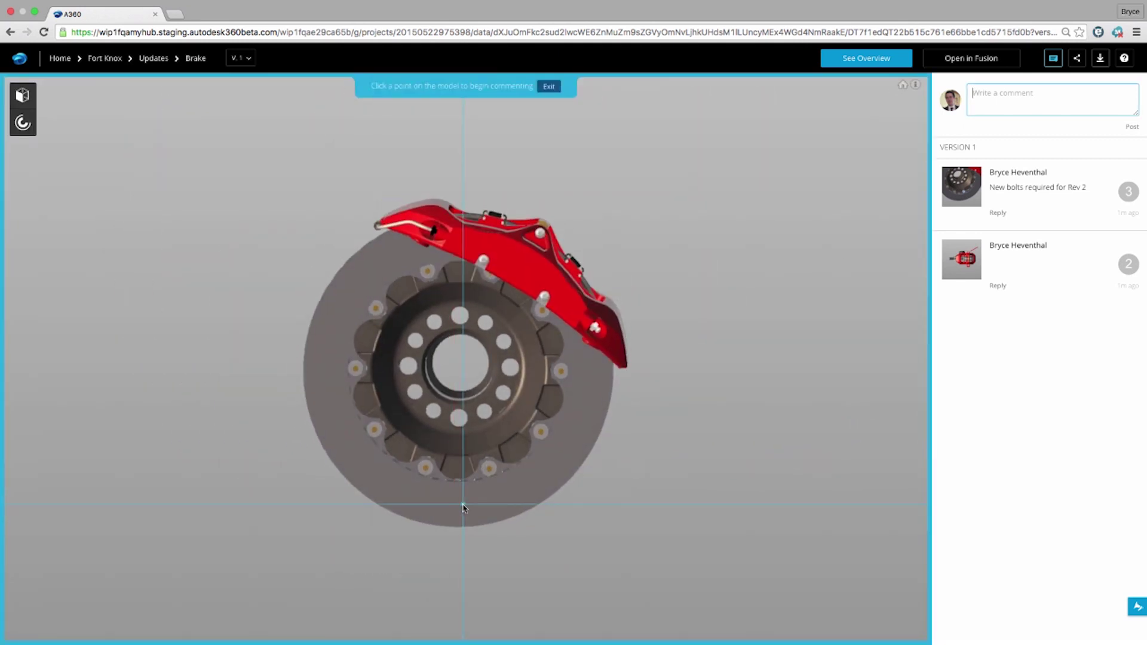
pyautogui.click(463, 504)
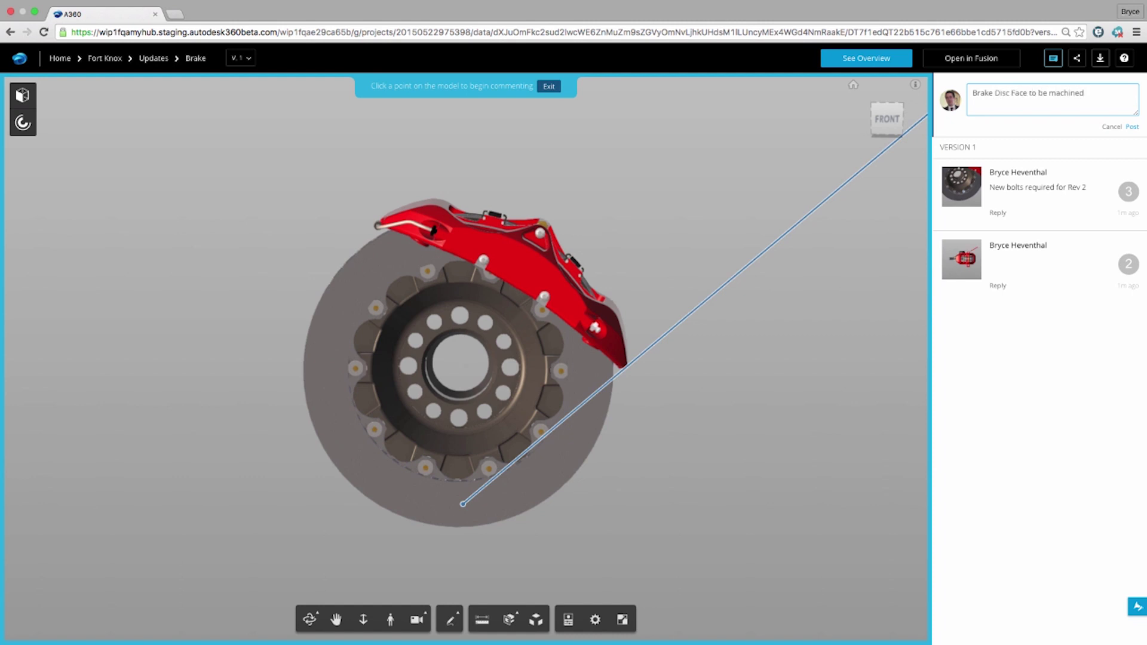
pyautogui.click(1131, 128)
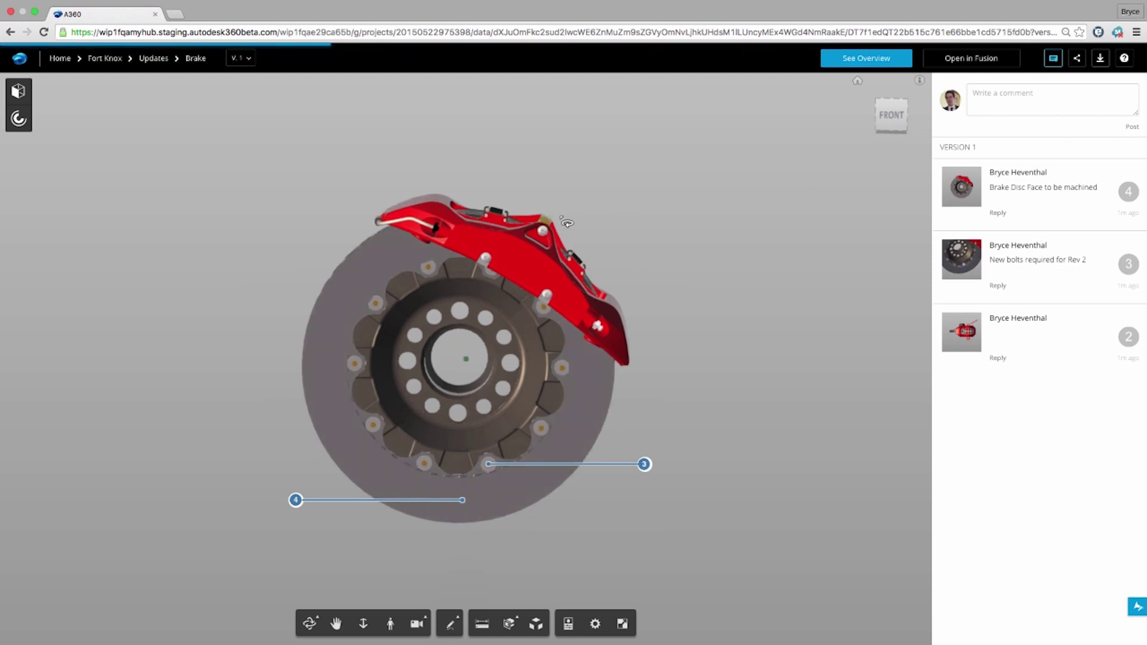
pyautogui.moveTo(566, 223)
pyautogui.mouseDown()
pyautogui.moveTo(280, 413)
pyautogui.moveTo(260, 446)
pyautogui.mouseUp()
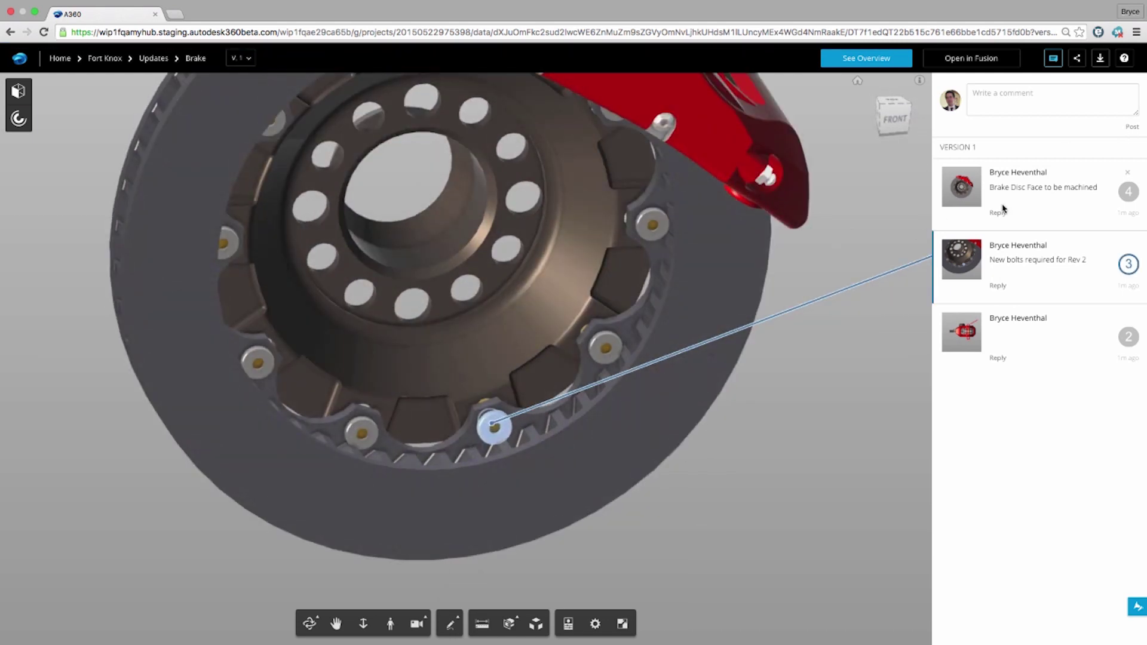
pyautogui.click(1006, 203)
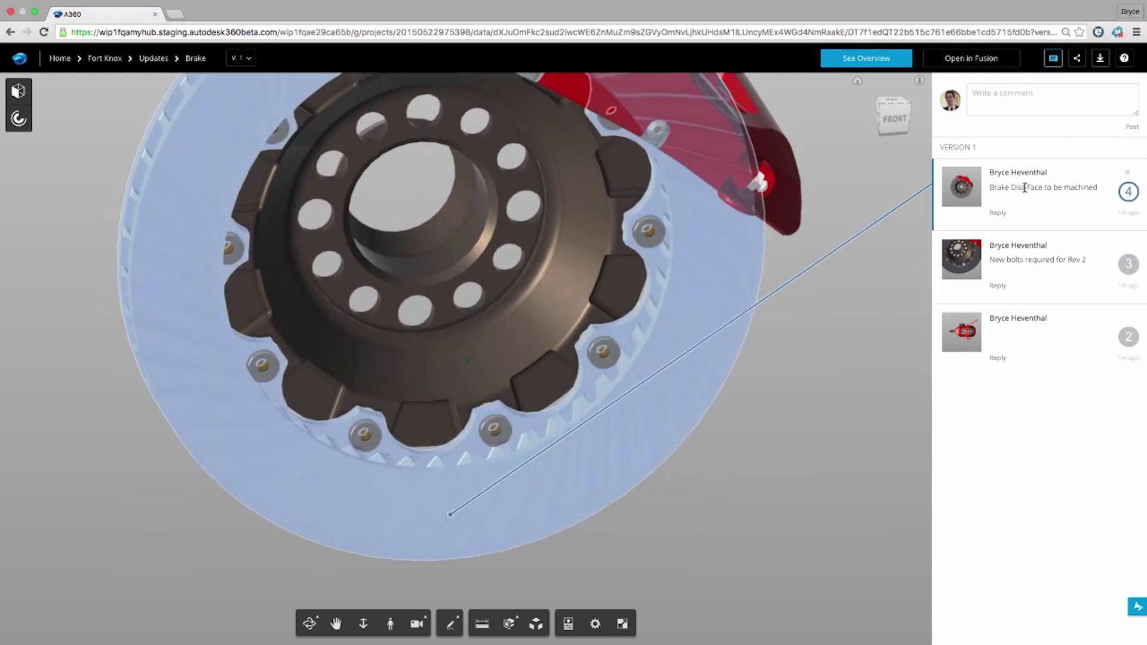